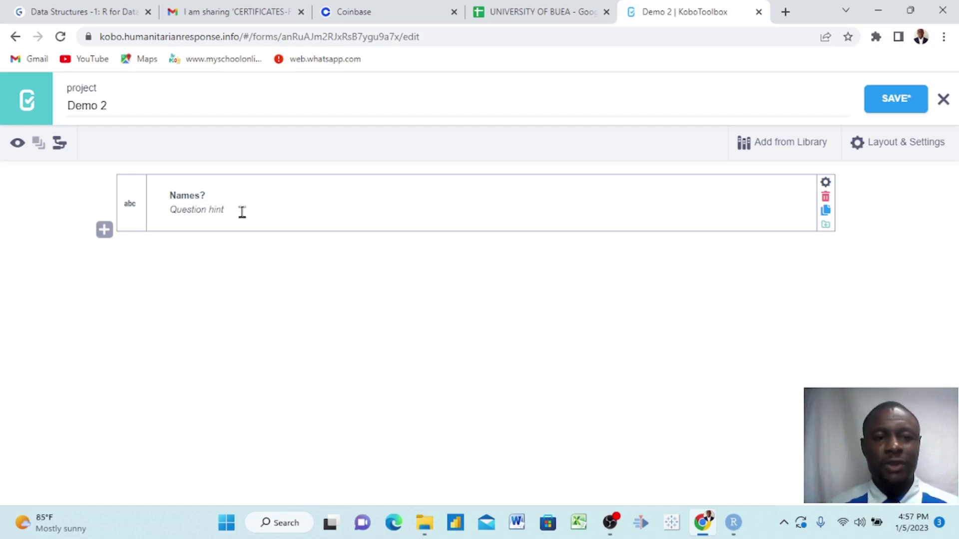
# - Add a Number-type question 'Age?' directly below the 'Names?' question
pyautogui.click(105, 231)
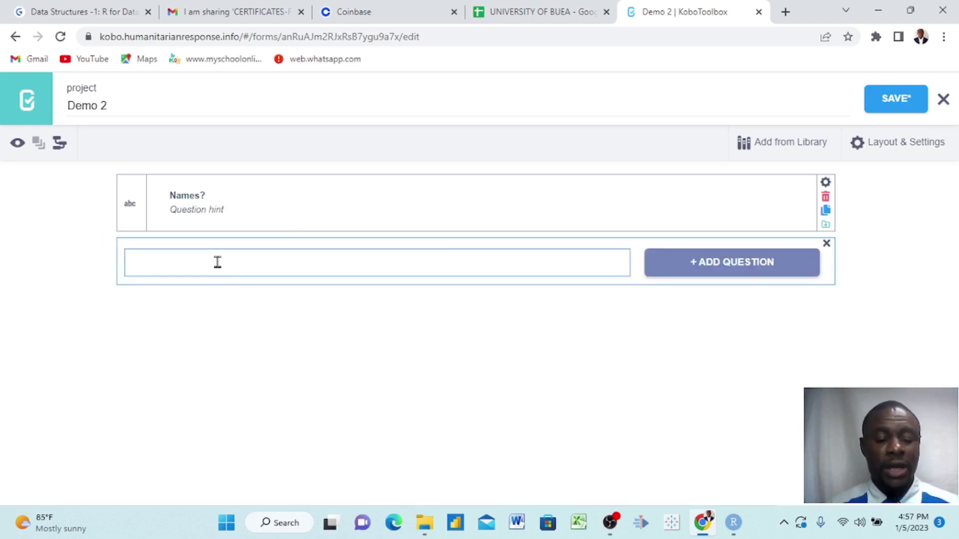
pyautogui.write('Age')
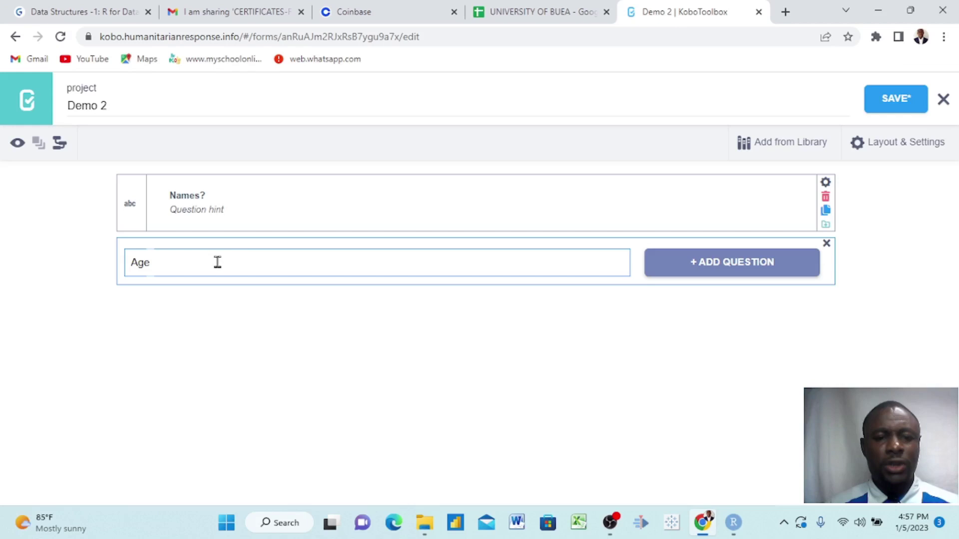
pyautogui.write('?')
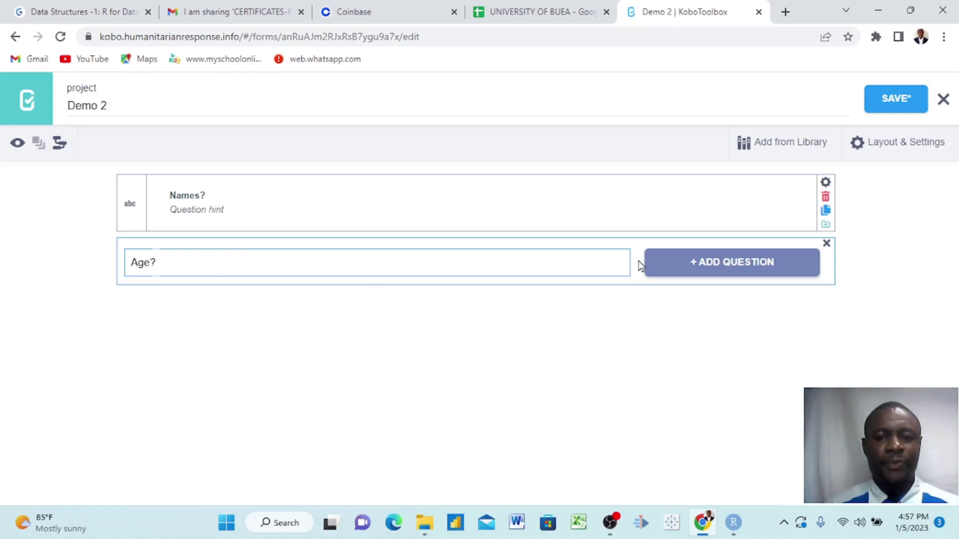
pyautogui.click(685, 264)
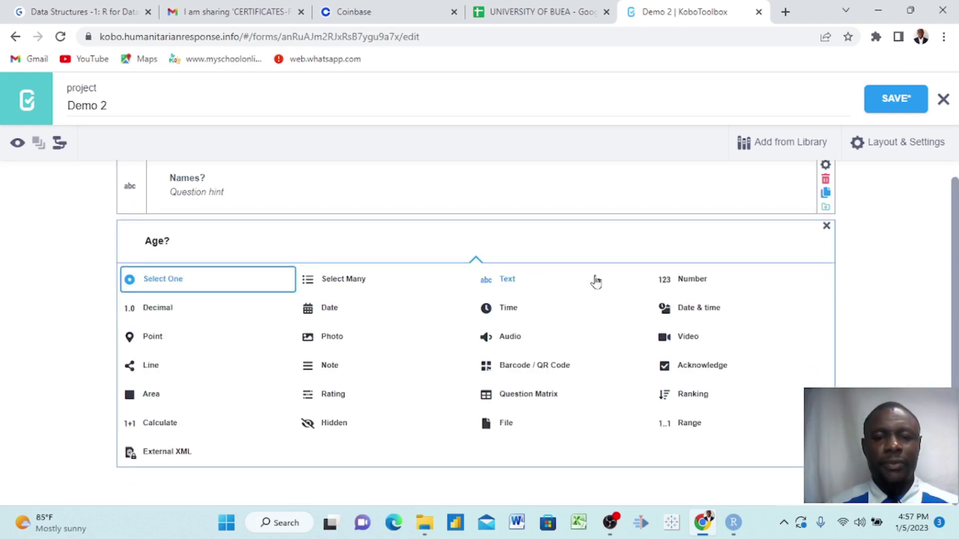
pyautogui.click(662, 279)
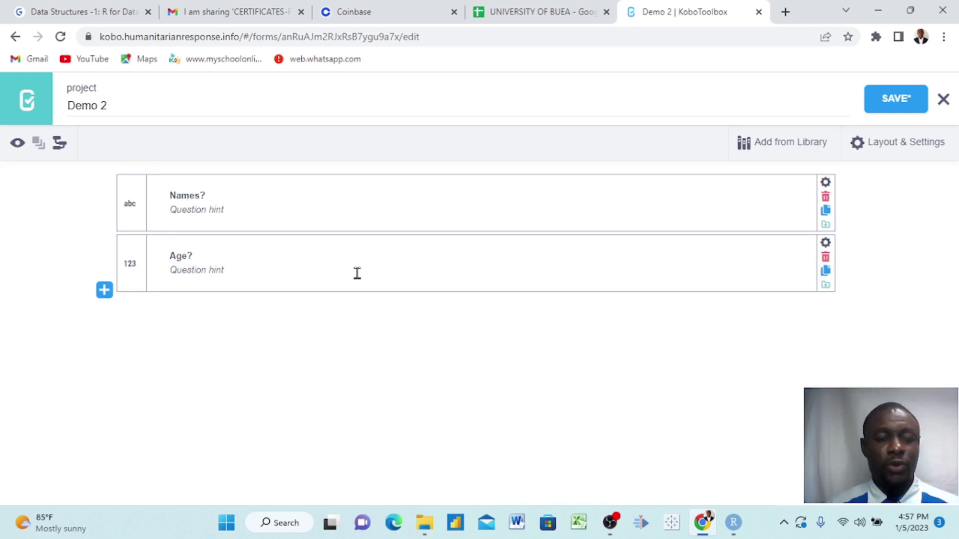
# - Save Demo 2 with its 'Names?' text question and 'Age?' number question
pyautogui.click(894, 104)
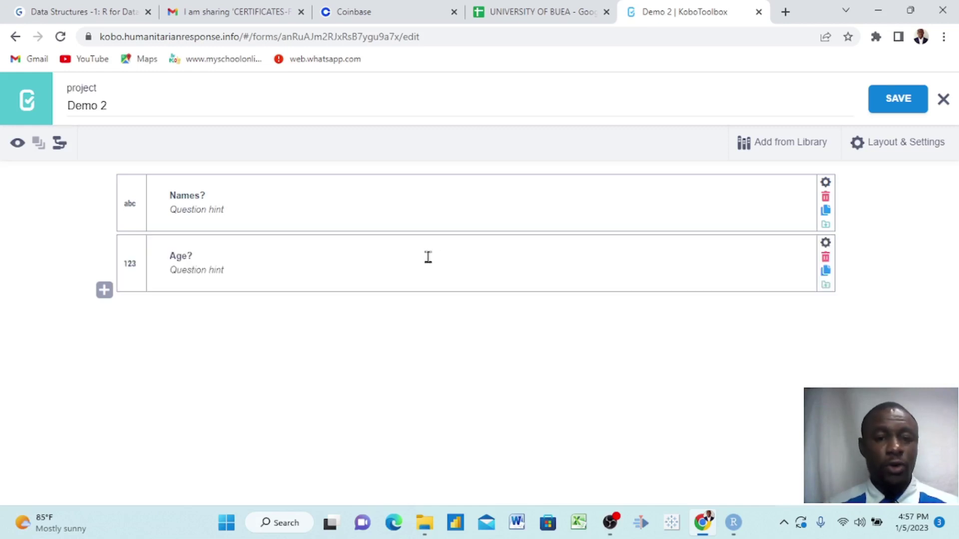
# - Add a validation condition on Age? requiring the answer to equal 25
pyautogui.click(826, 245)
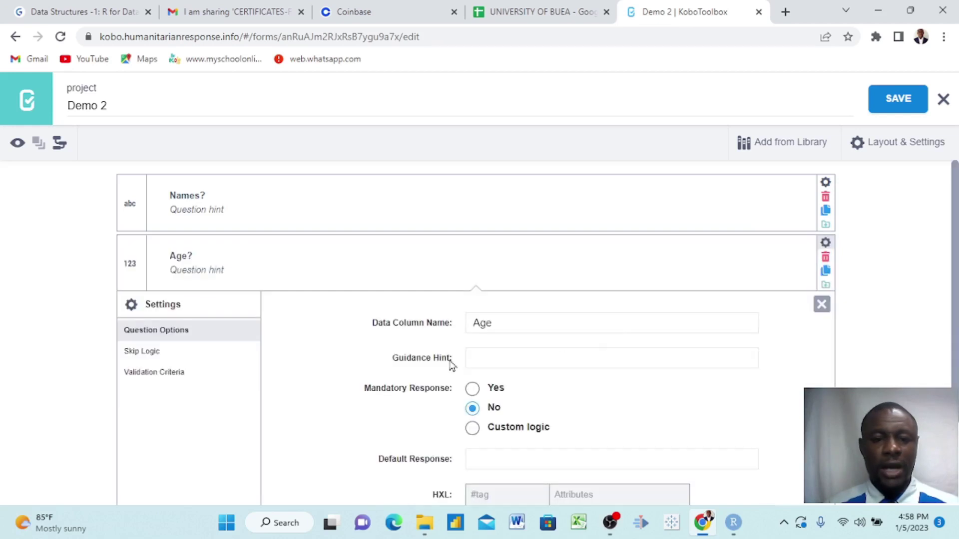
pyautogui.click(150, 378)
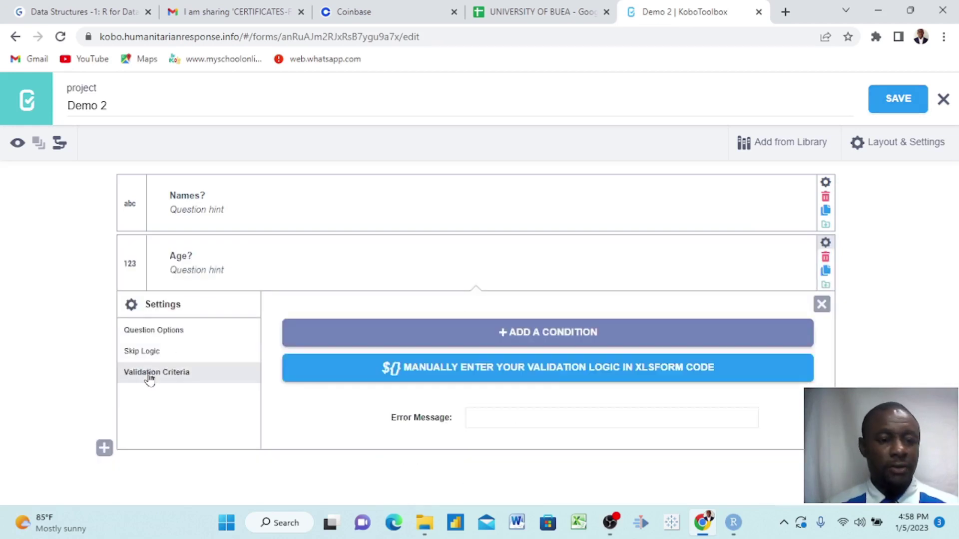
pyautogui.click(543, 338)
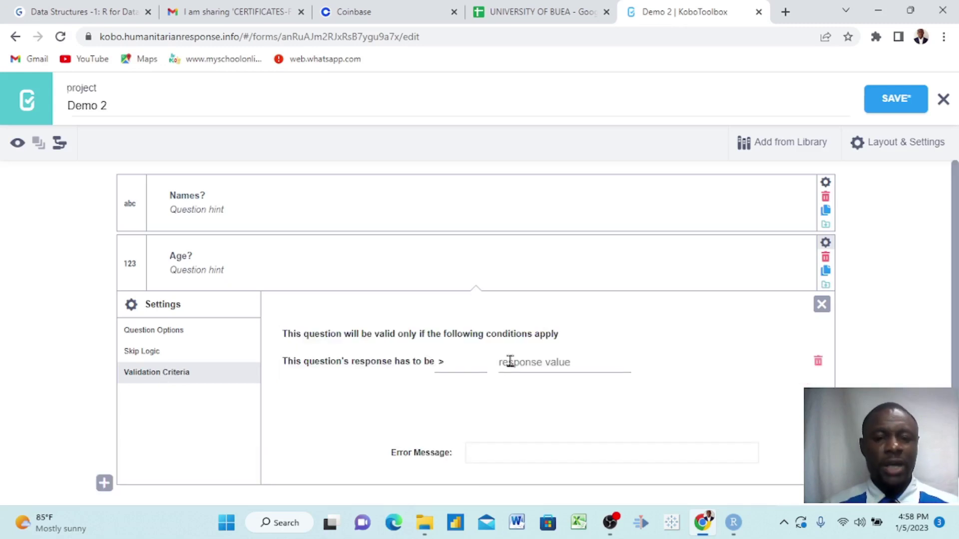
pyautogui.scroll(-1, 510, 361)
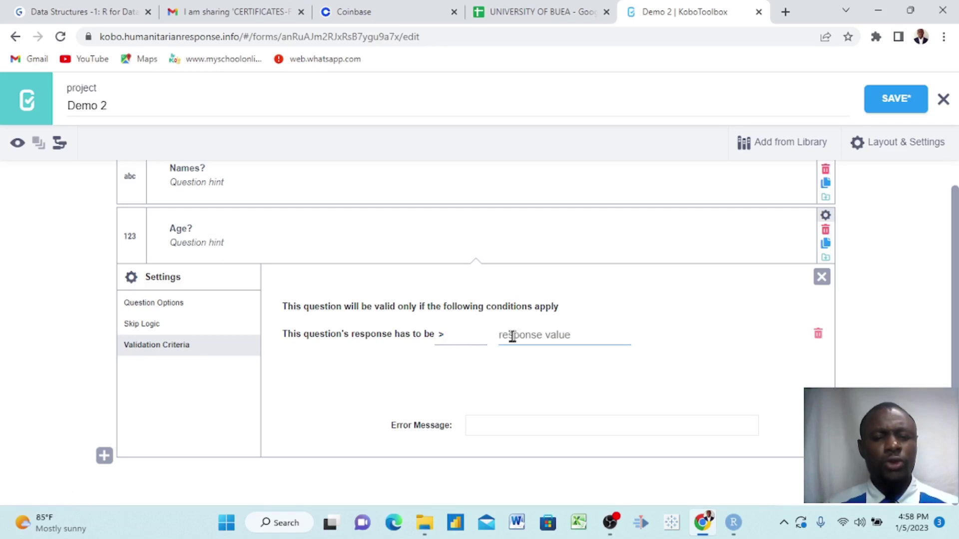
pyautogui.click(456, 343)
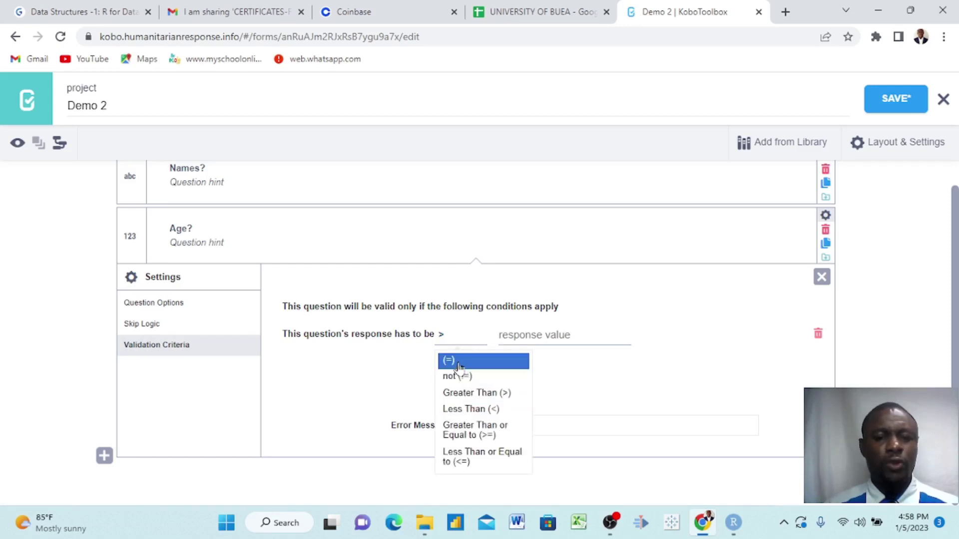
pyautogui.click(459, 367)
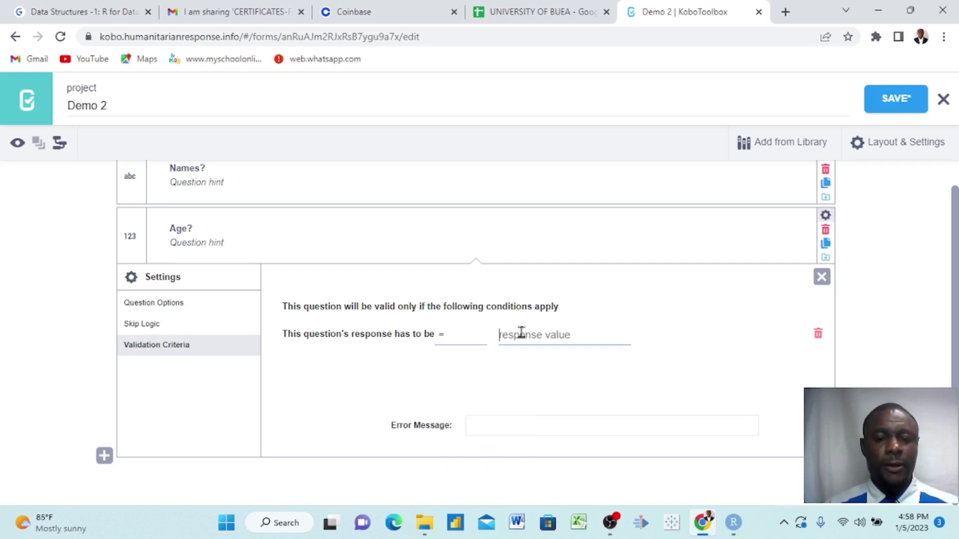
pyautogui.write('25')
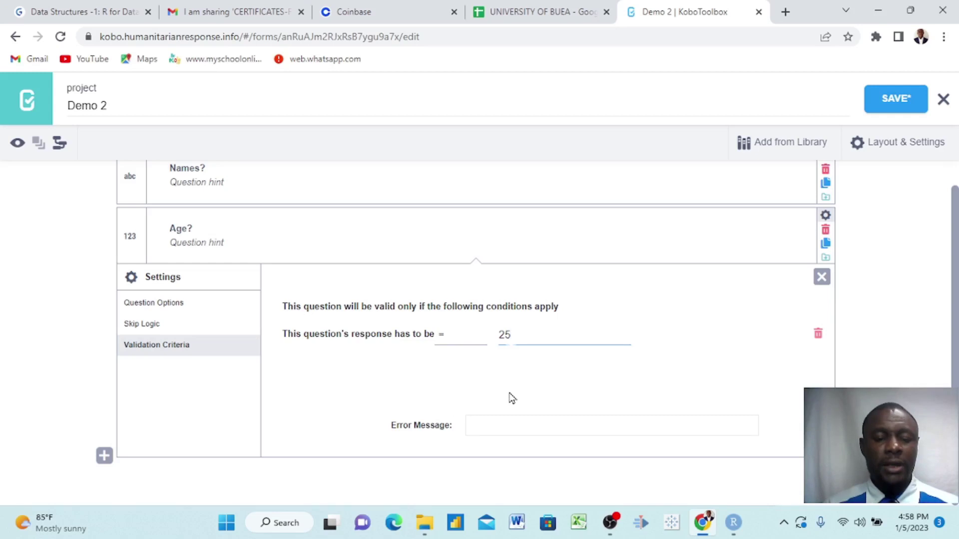
# - Set the validation error message to 'Please put the correct number'
pyautogui.click(477, 426)
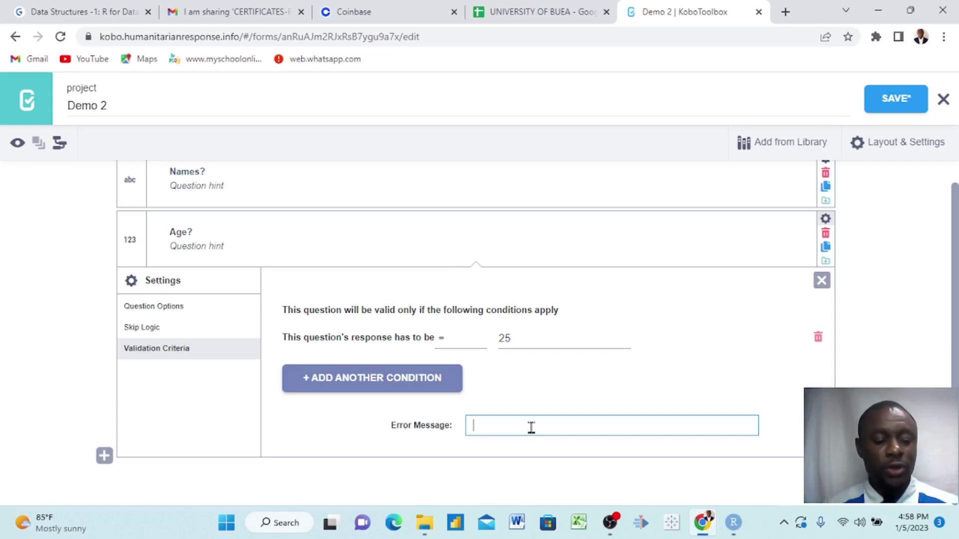
pyautogui.write('Pl')
pyautogui.write('ease')
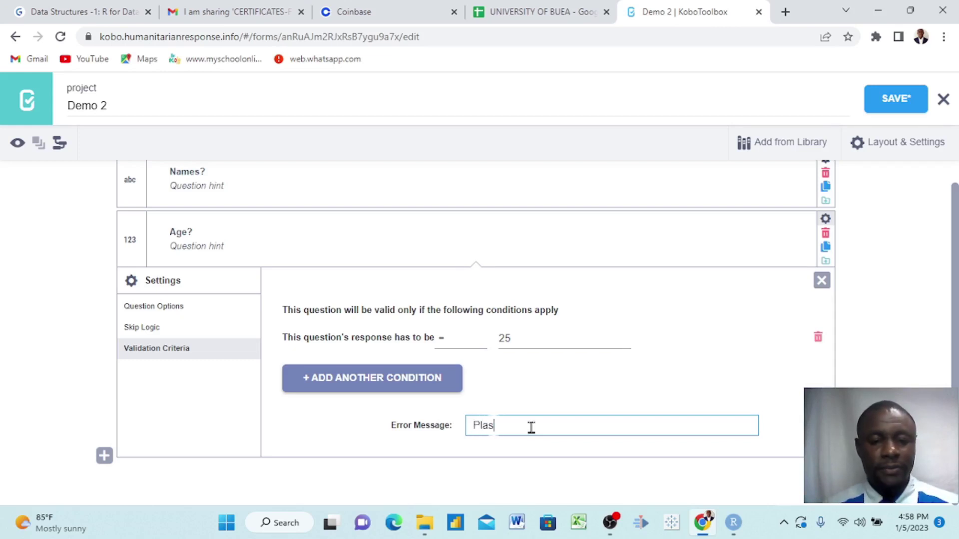
pyautogui.press('BackSpace')
pyautogui.press('BackSpace')
pyautogui.press('BackSpace')
pyautogui.press('BackSpace')
pyautogui.write('e')
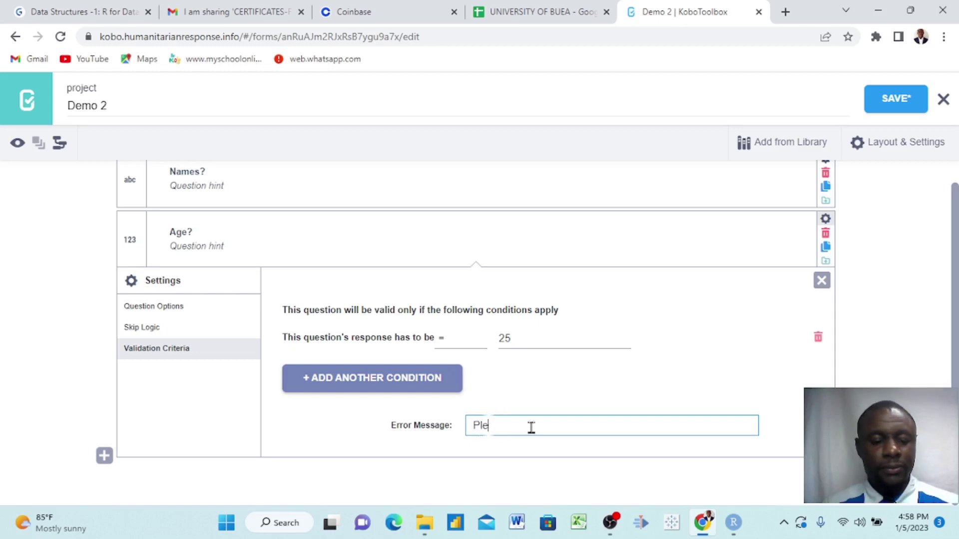
pyautogui.write('ase pu')
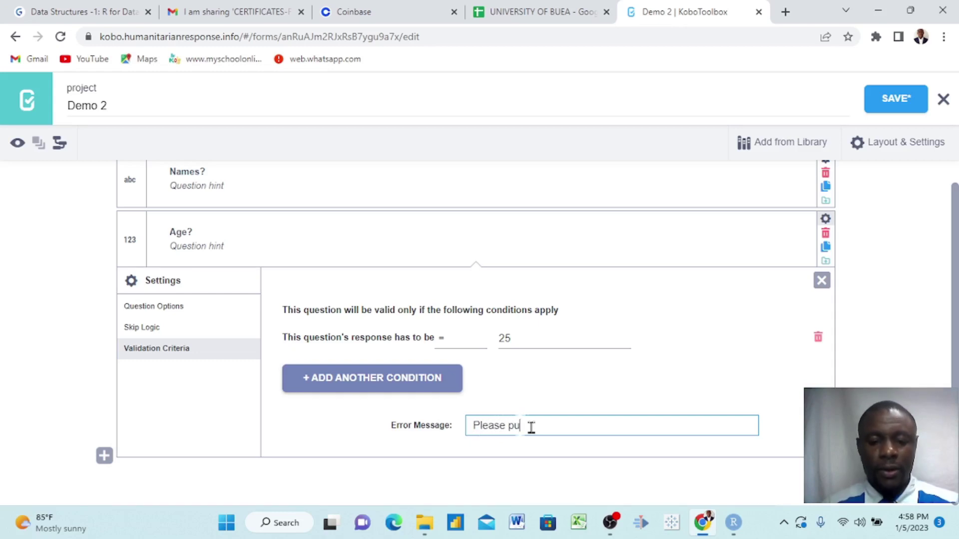
pyautogui.write('t the corre')
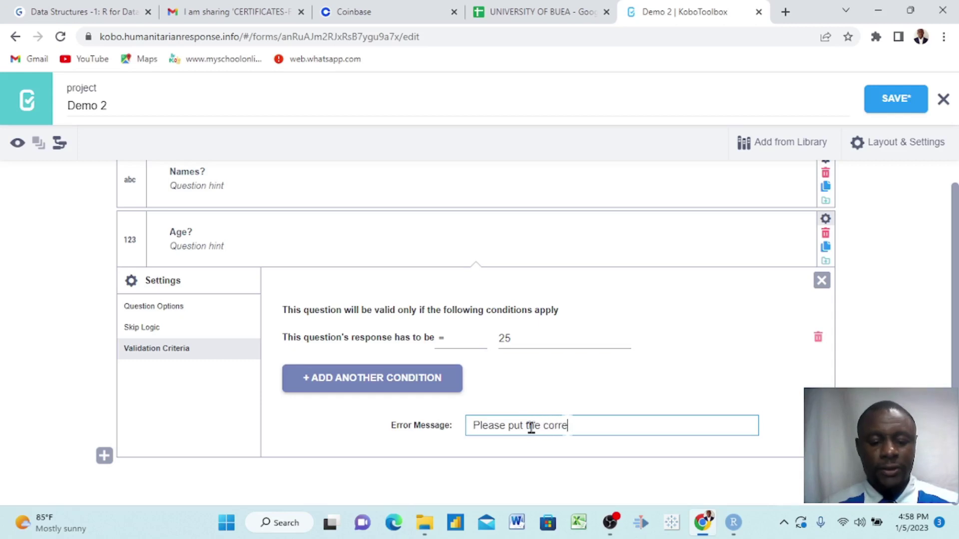
pyautogui.write('ct n')
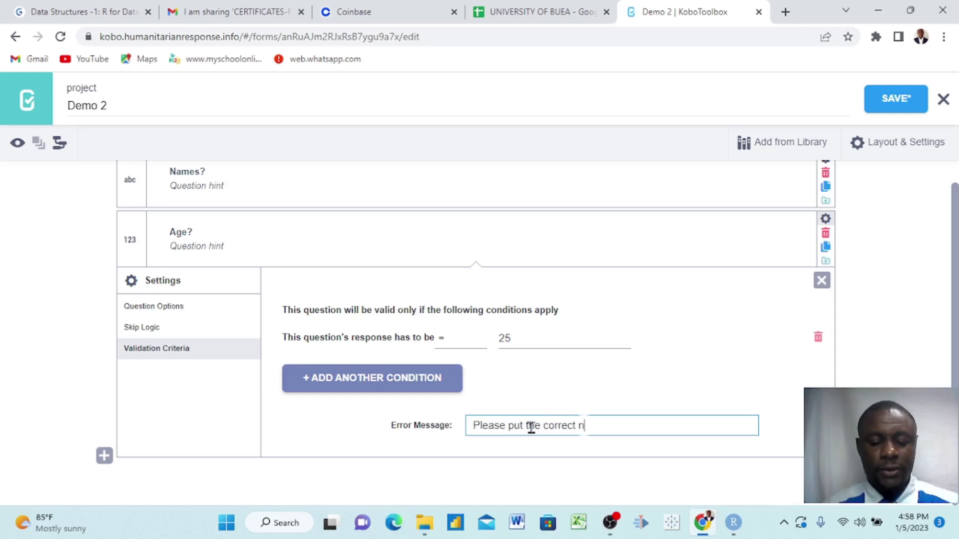
pyautogui.write('umber')
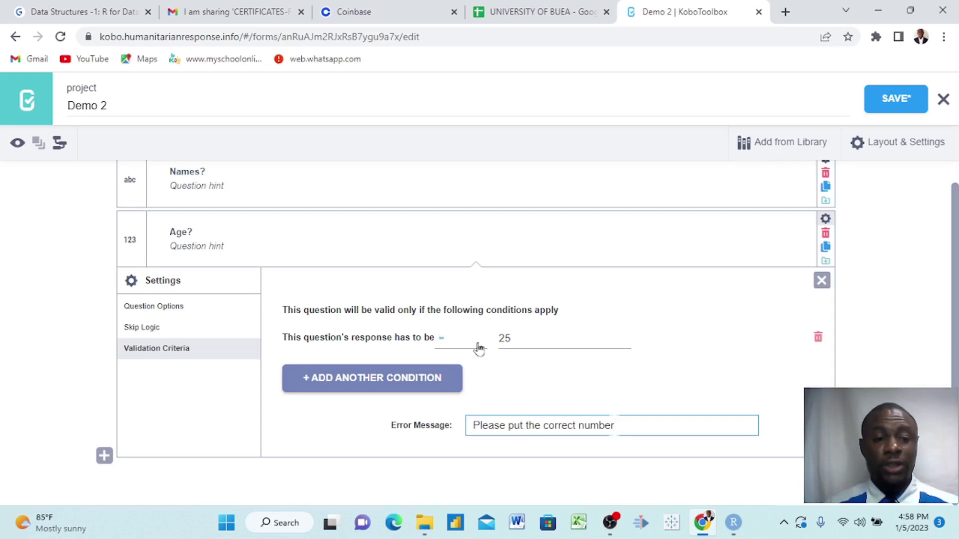
# - Close the Age? settings, save the form, and open its preview
pyautogui.click(822, 280)
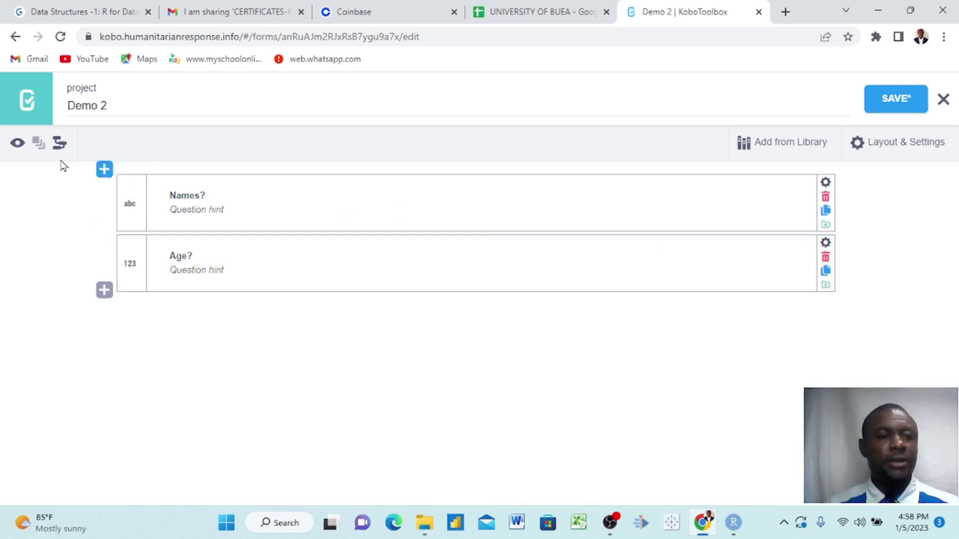
pyautogui.click(887, 99)
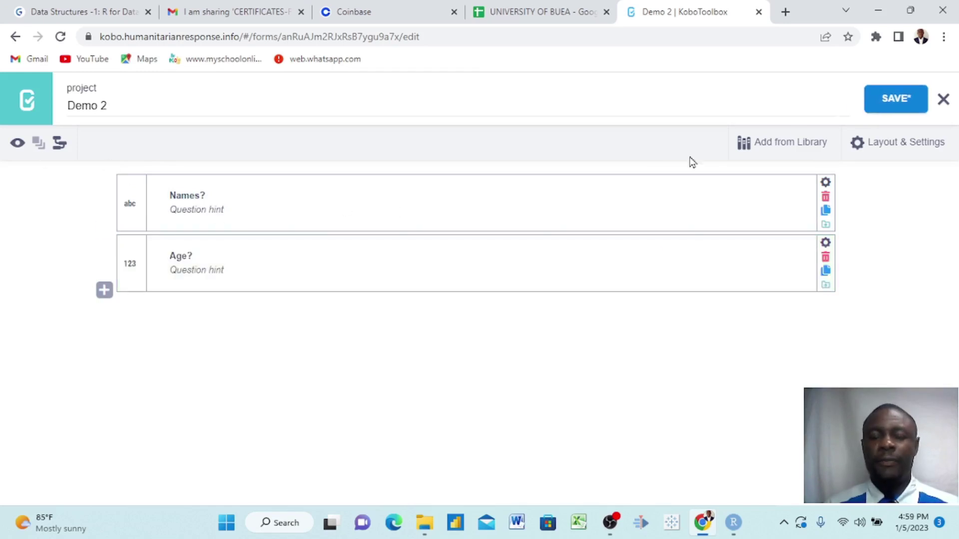
pyautogui.click(16, 145)
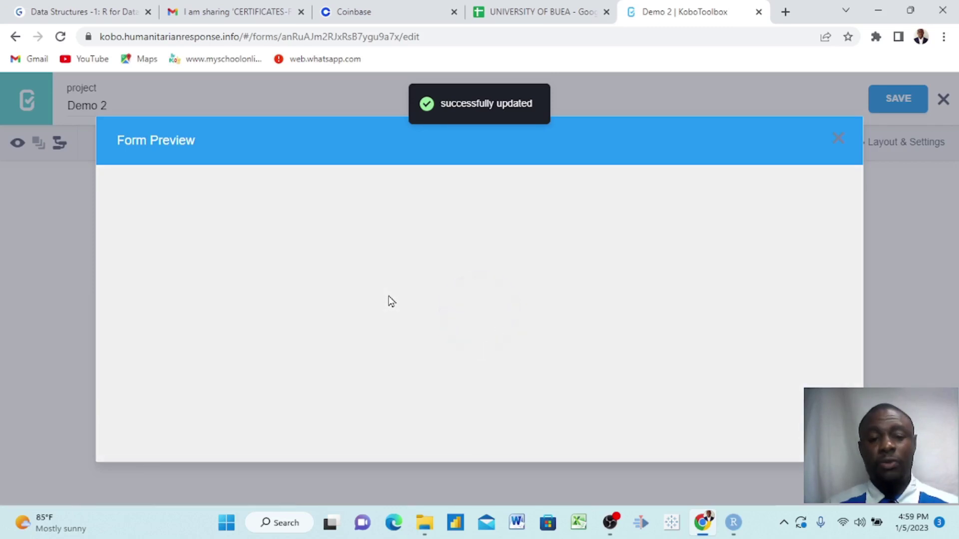
# - In the preview, enter 25 then 26 in Age?, seeing 26 rejected
pyautogui.scroll(-3, 391, 301)
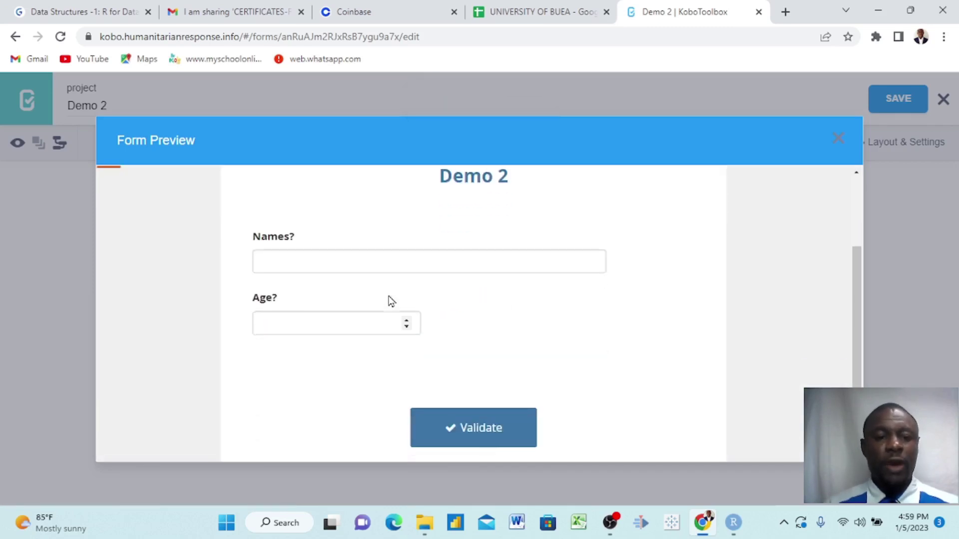
pyautogui.click(326, 323)
pyautogui.write('25')
pyautogui.click(321, 409)
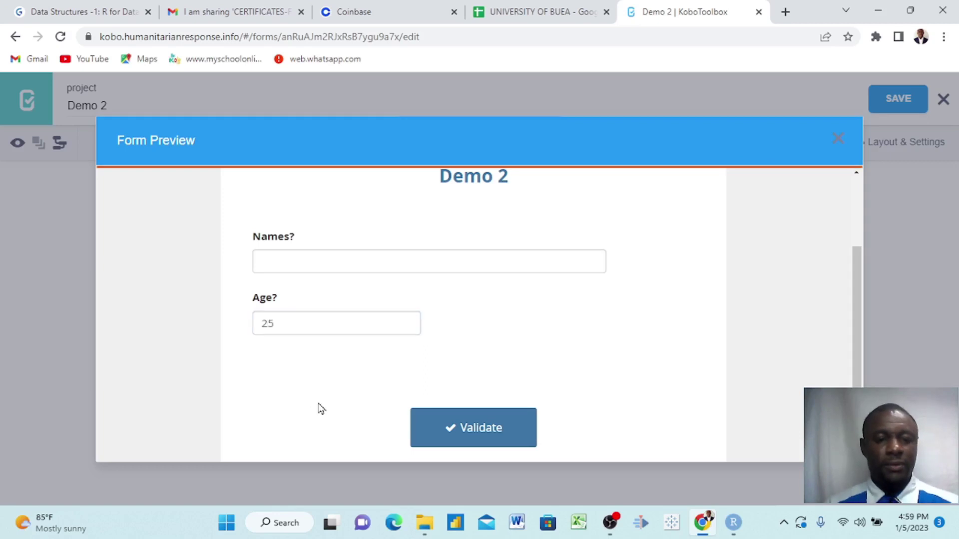
pyautogui.click(280, 322)
pyautogui.press('BackSpace')
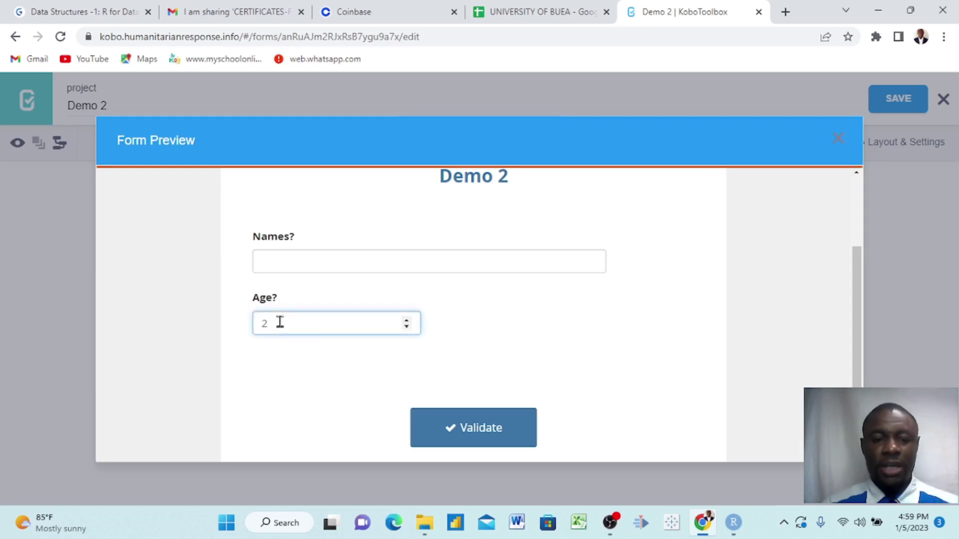
pyautogui.write('26')
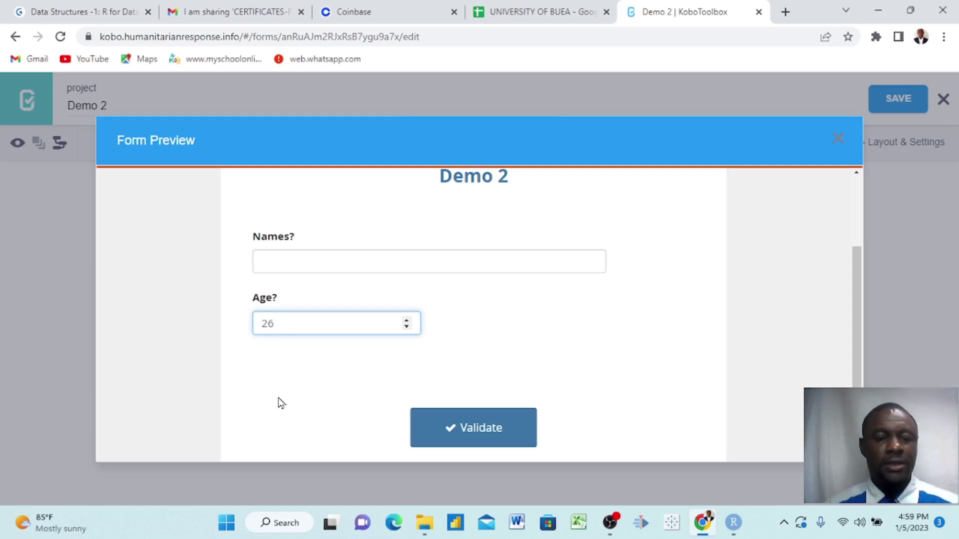
pyautogui.click(280, 400)
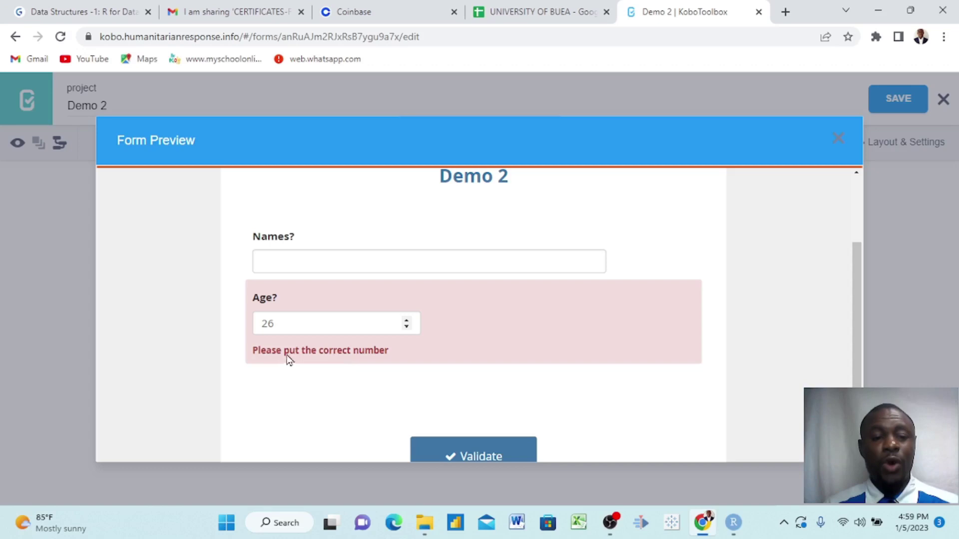
# - Try 21, then 25 in Age?, confirming 25 passes, and close the preview
pyautogui.click(292, 325)
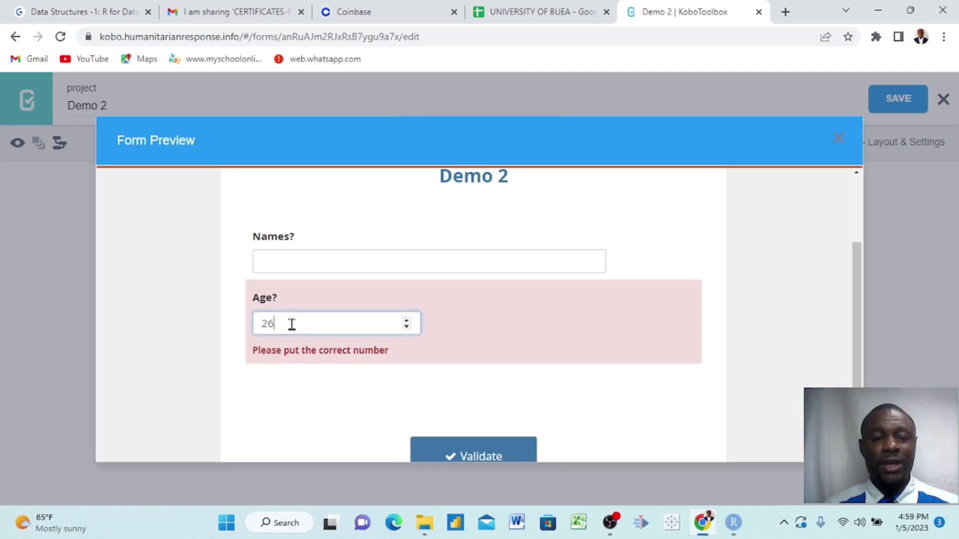
pyautogui.press('BackSpace')
pyautogui.press('BackSpace')
pyautogui.write('21')
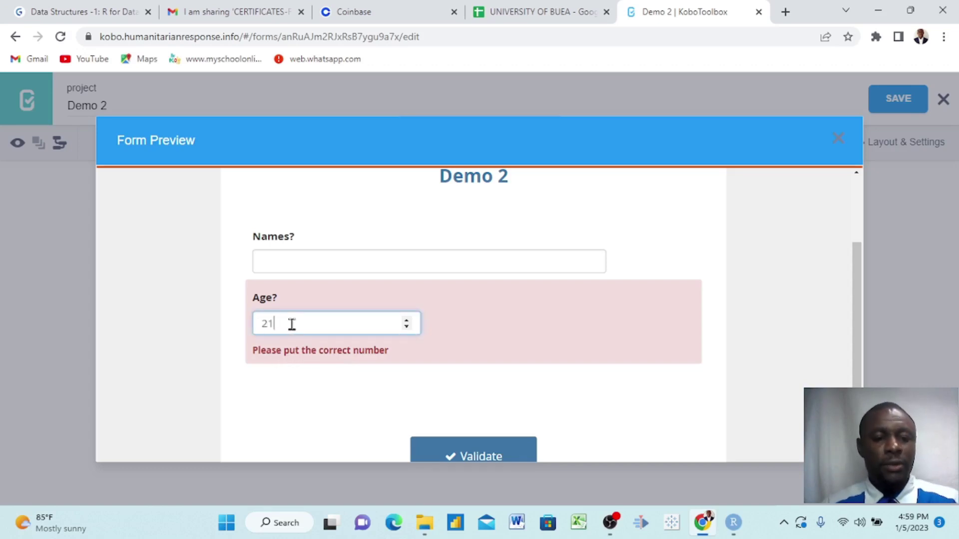
pyautogui.click(327, 403)
pyautogui.click(293, 322)
pyautogui.press('BackSpace')
pyautogui.write('5')
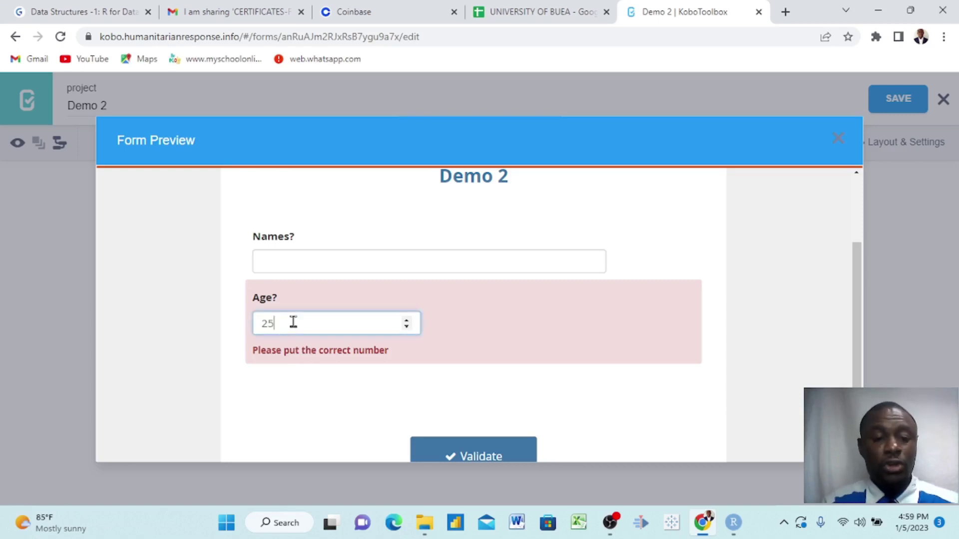
pyautogui.click(325, 403)
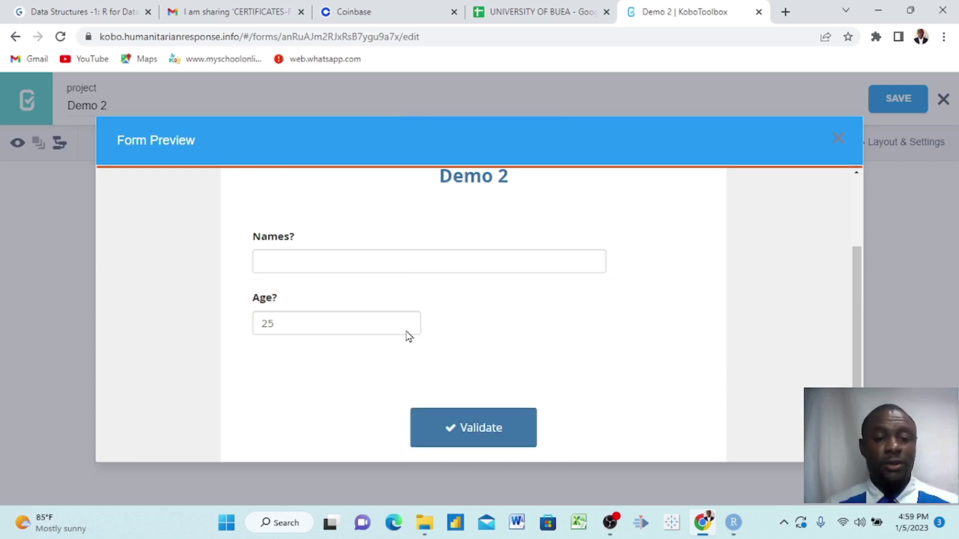
pyautogui.click(840, 142)
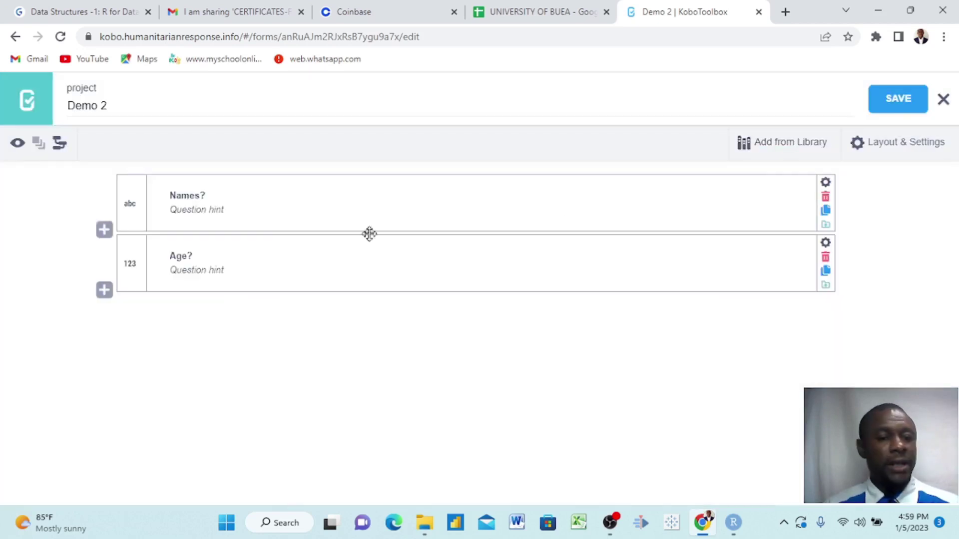
# - Change the Age? validation condition to greater than 18
pyautogui.click(825, 244)
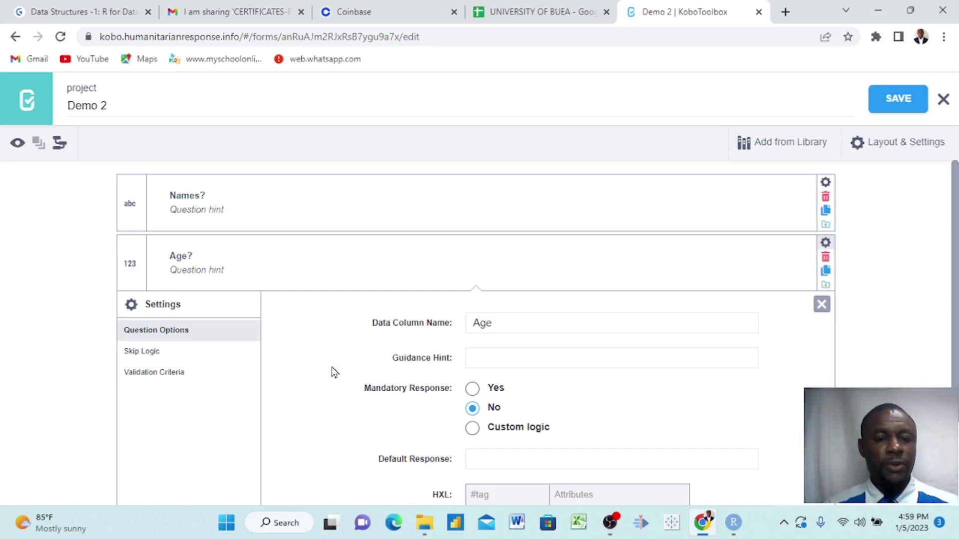
pyautogui.click(156, 375)
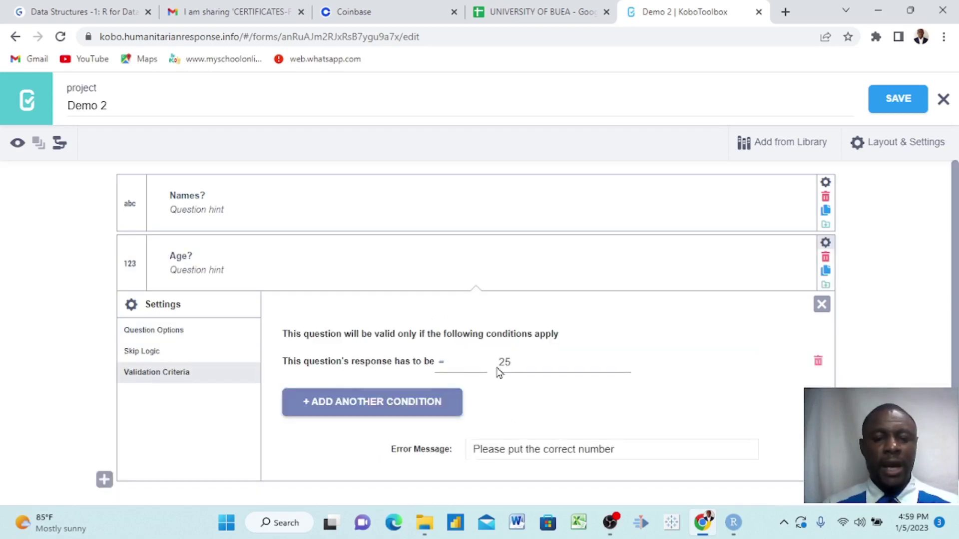
pyautogui.click(455, 368)
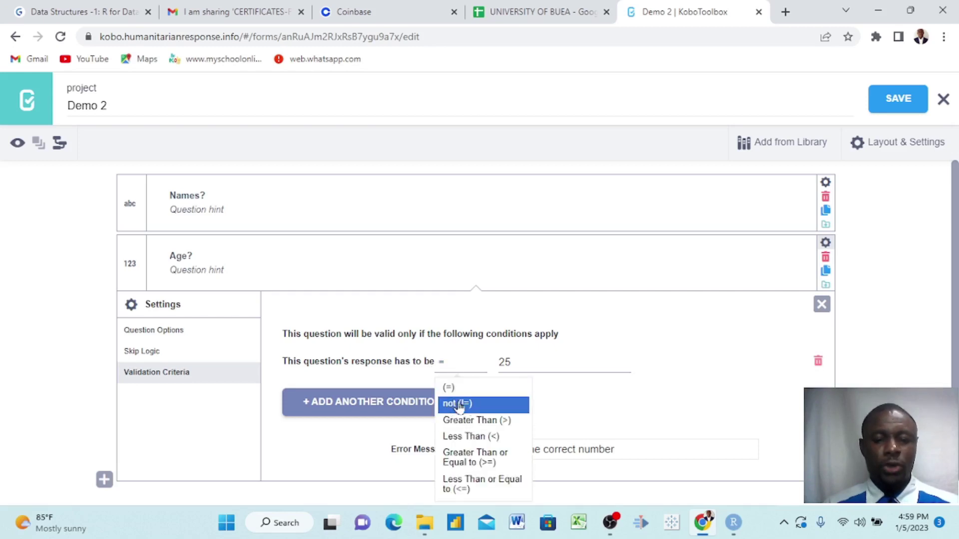
pyautogui.click(477, 437)
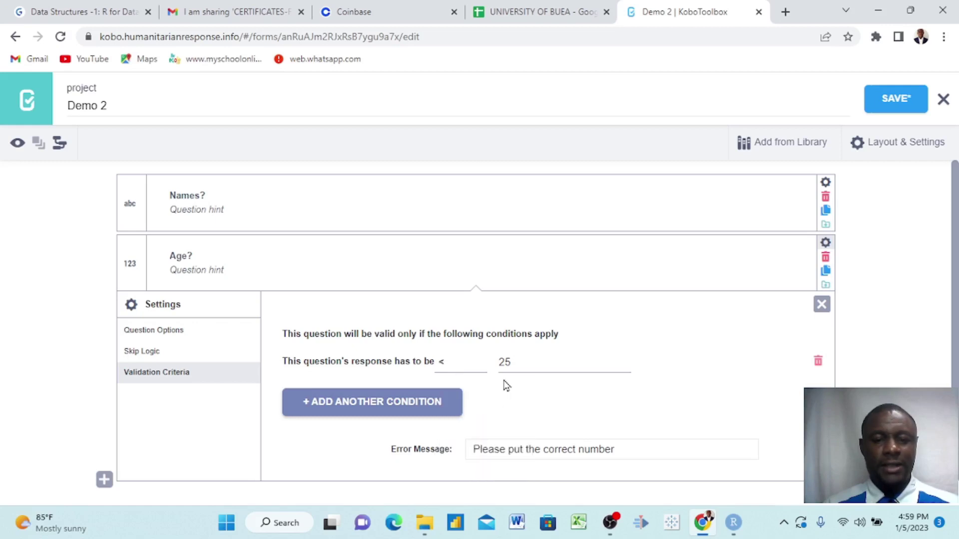
pyautogui.click(451, 365)
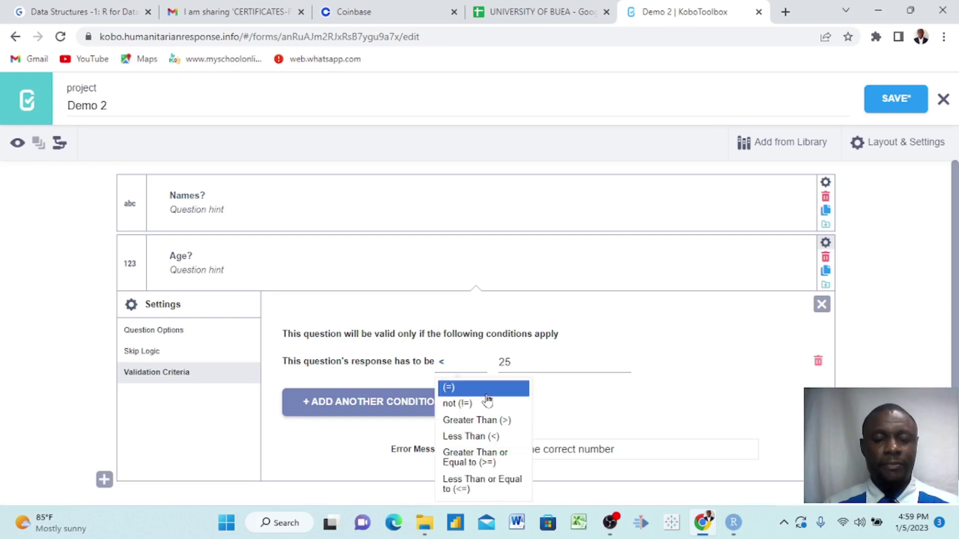
pyautogui.click(464, 420)
pyautogui.click(509, 362)
pyautogui.press('BackSpace')
pyautogui.press('BackSpace')
pyautogui.write('18')
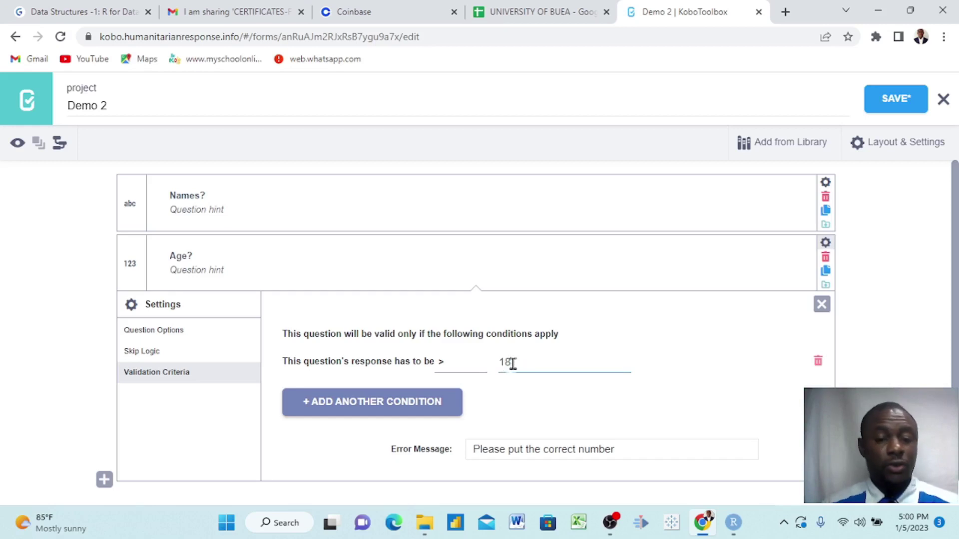
# - Add a second condition requiring Age? less than 70 and save the form
pyautogui.click(386, 405)
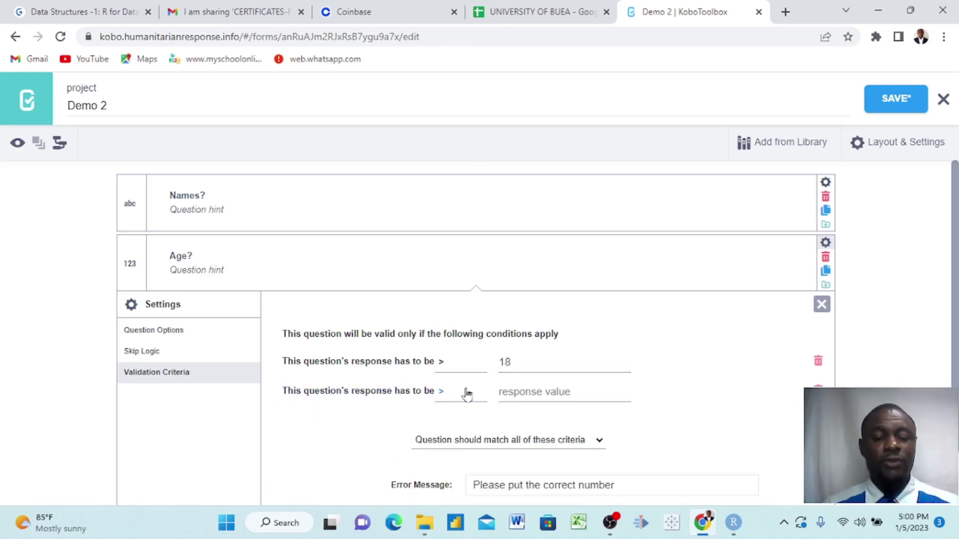
pyautogui.click(450, 396)
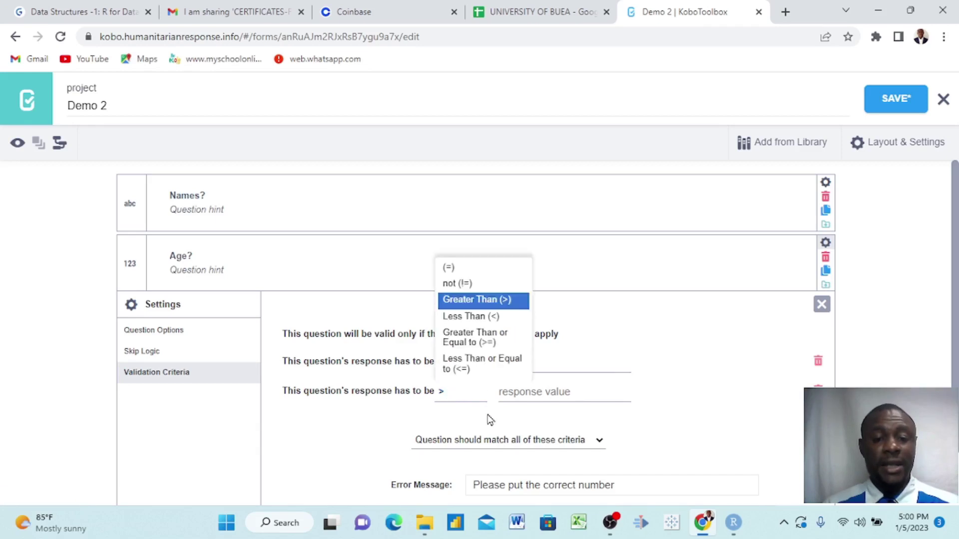
pyautogui.click(483, 317)
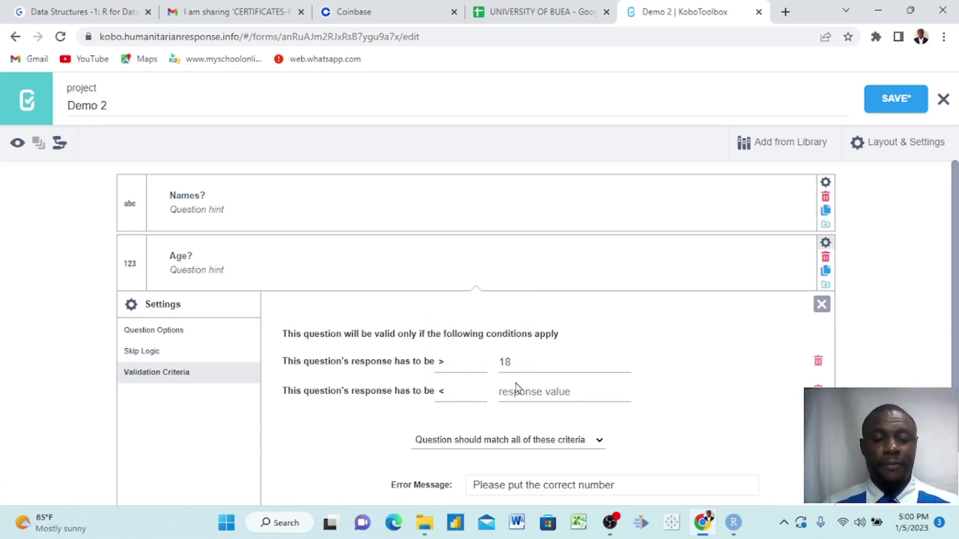
pyautogui.click(517, 396)
pyautogui.write('70')
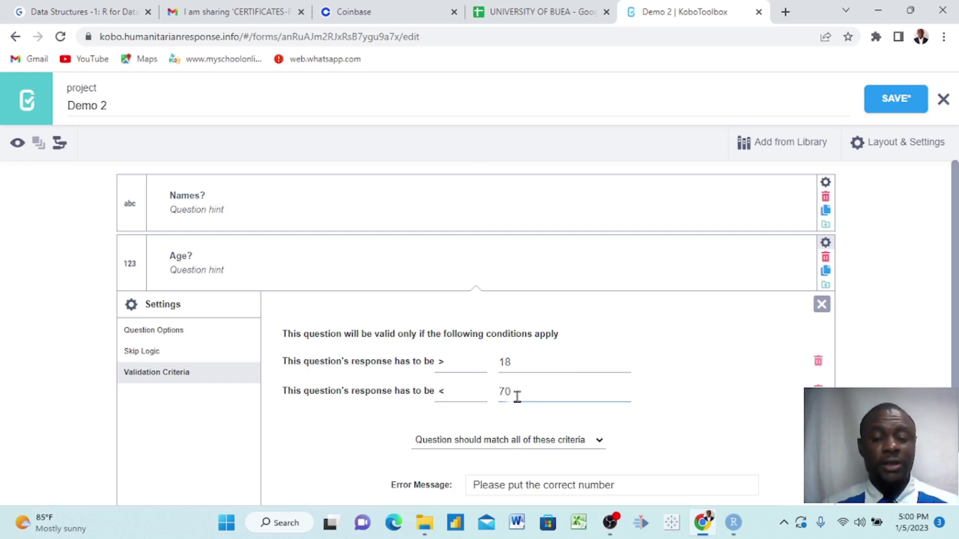
pyautogui.scroll(-1, 517, 397)
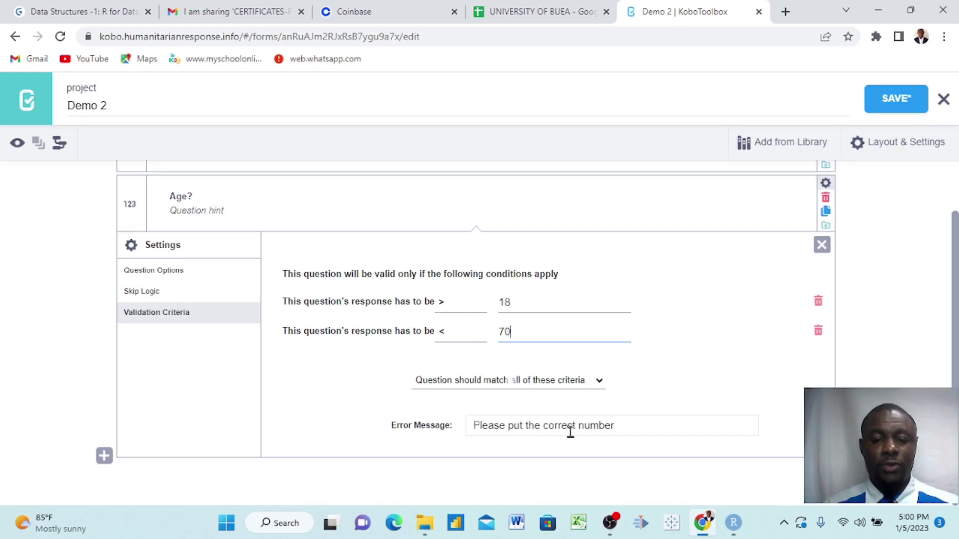
pyautogui.click(900, 101)
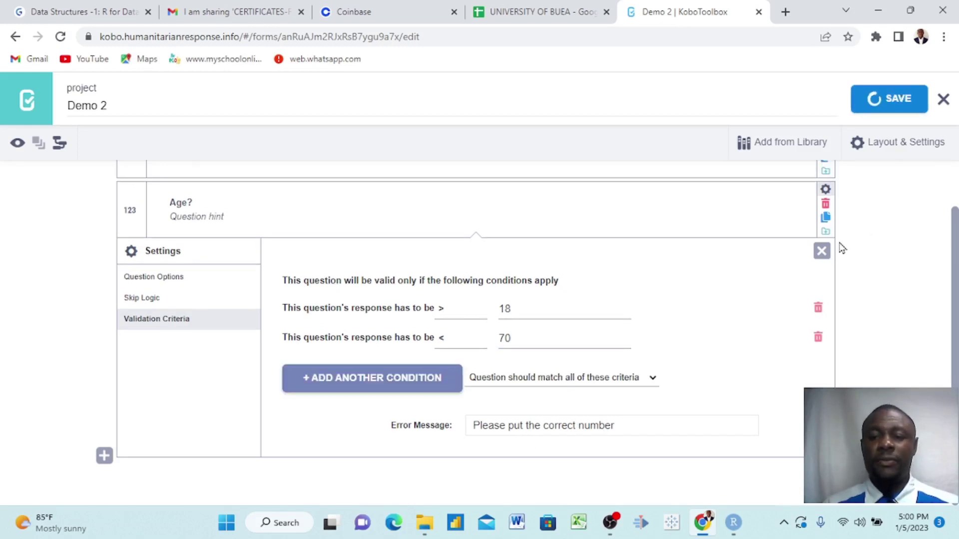
pyautogui.click(821, 251)
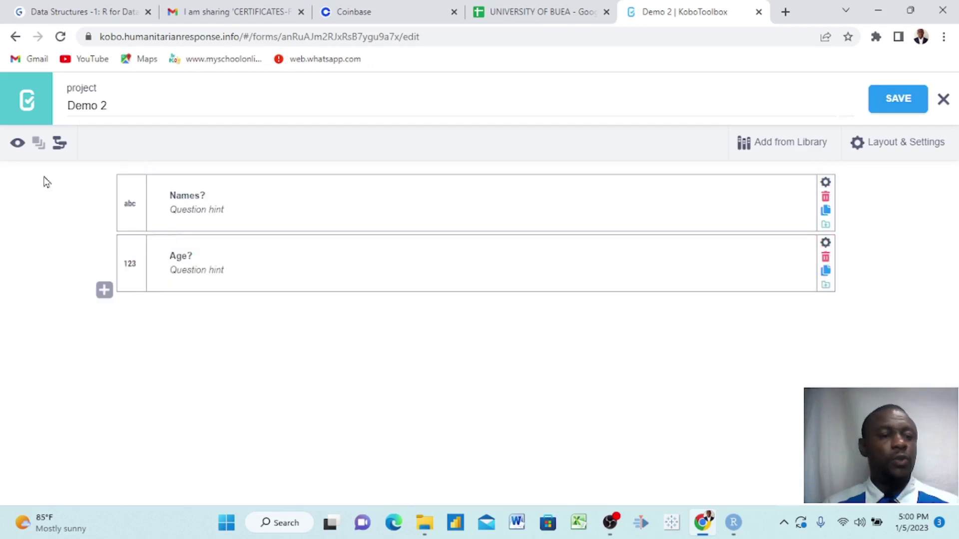
# - Preview the form and test an Age? answer of 18, which is rejected as invalid
pyautogui.click(17, 143)
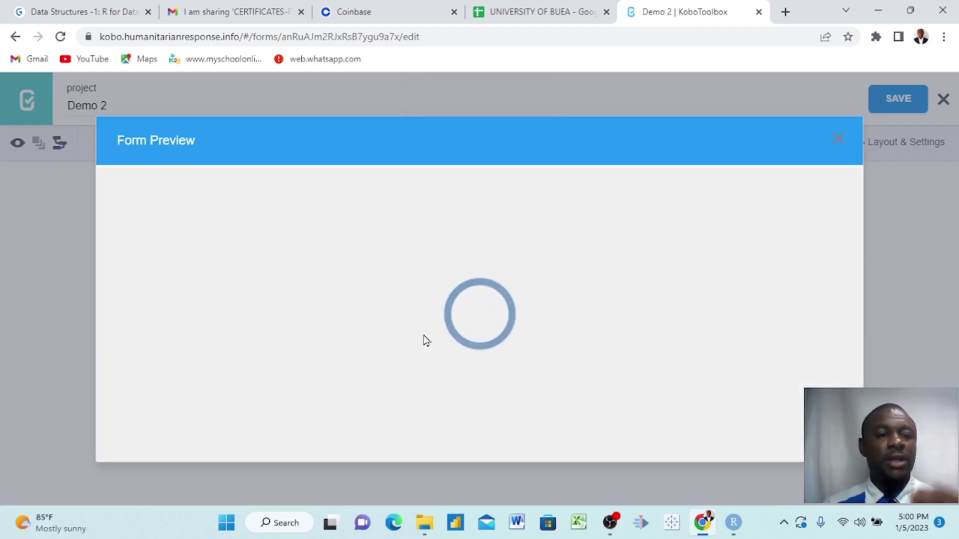
pyautogui.scroll(-2, 424, 334)
pyautogui.click(286, 347)
pyautogui.write('17')
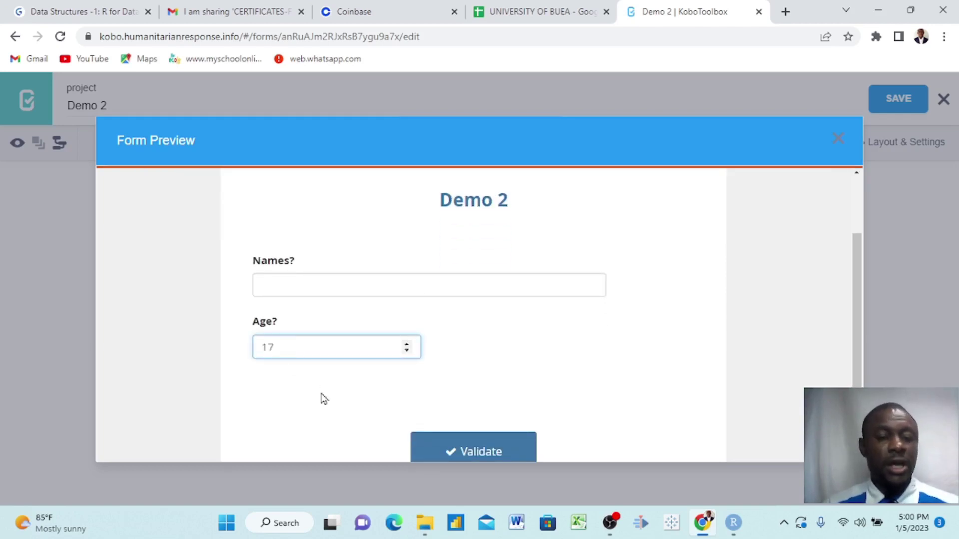
pyautogui.click(322, 398)
pyautogui.click(280, 344)
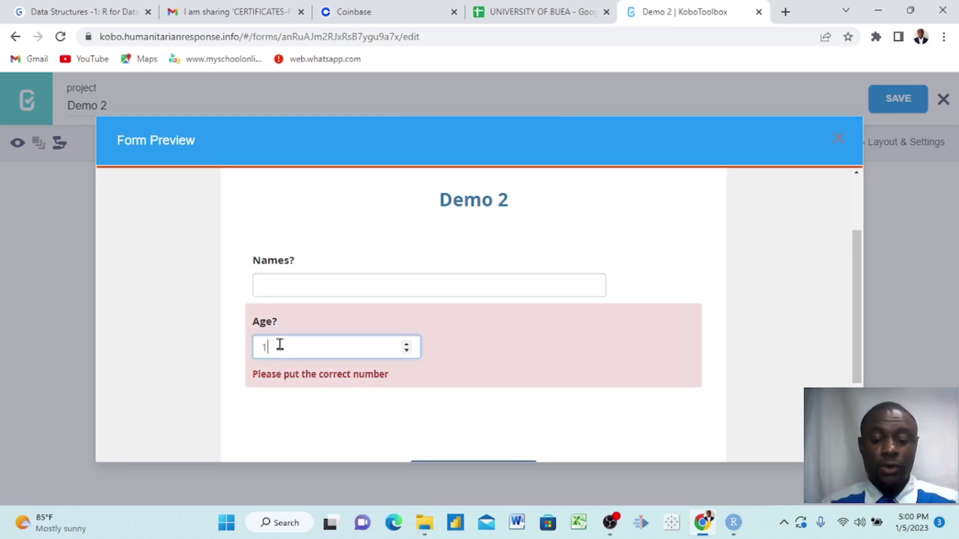
pyautogui.click(292, 438)
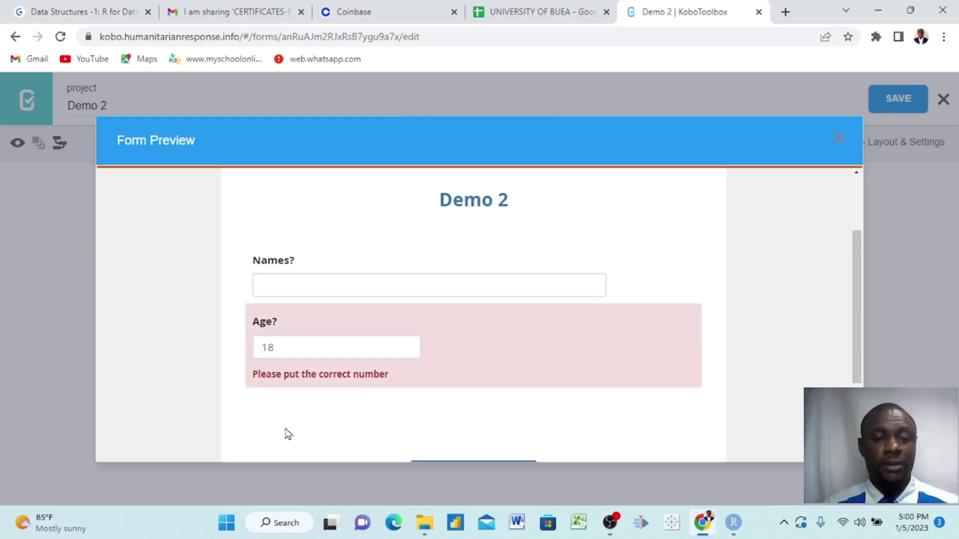
# - Change the age to 19, confirm it is accepted, and close the preview
pyautogui.click(274, 349)
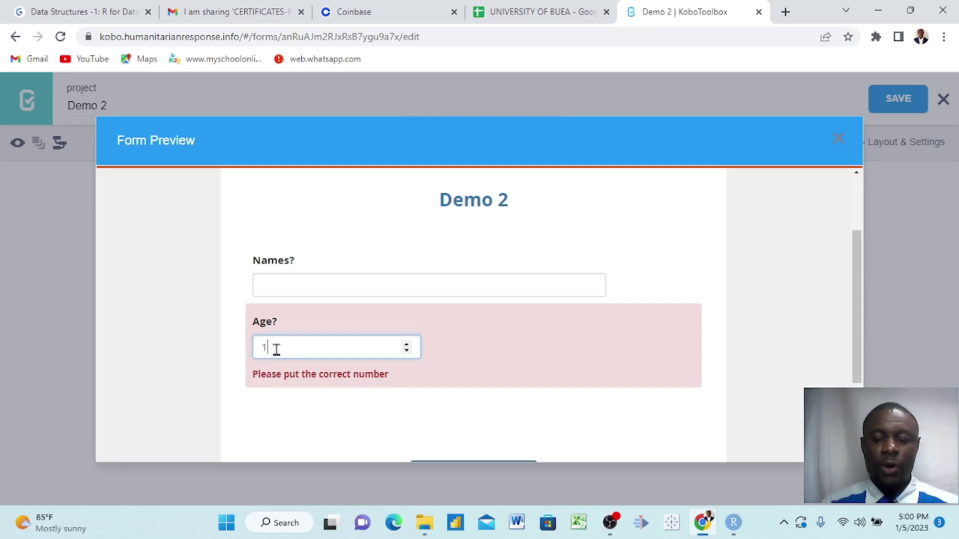
pyautogui.click(368, 409)
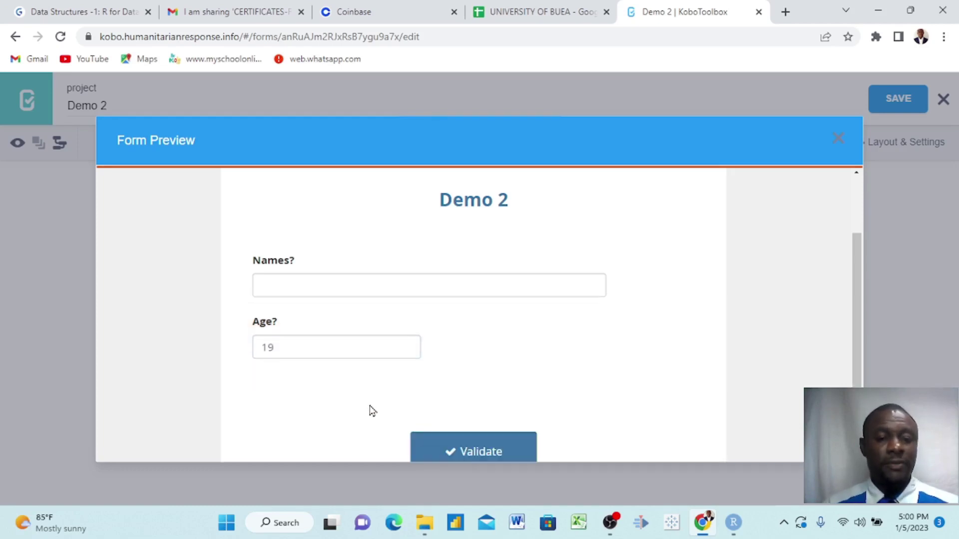
pyautogui.scroll(-1, 415, 346)
pyautogui.scroll(4, 403, 307)
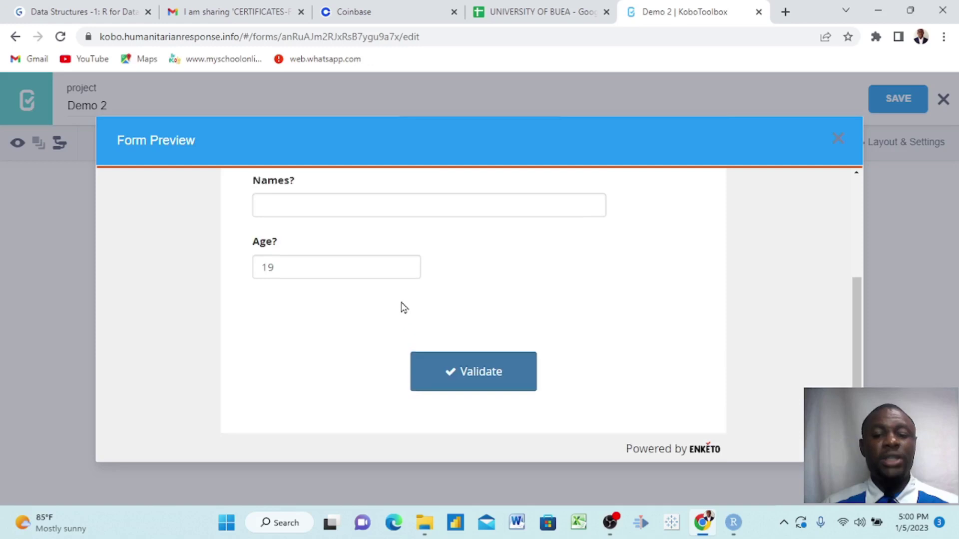
pyautogui.scroll(-2, 402, 306)
pyautogui.scroll(-1, 401, 302)
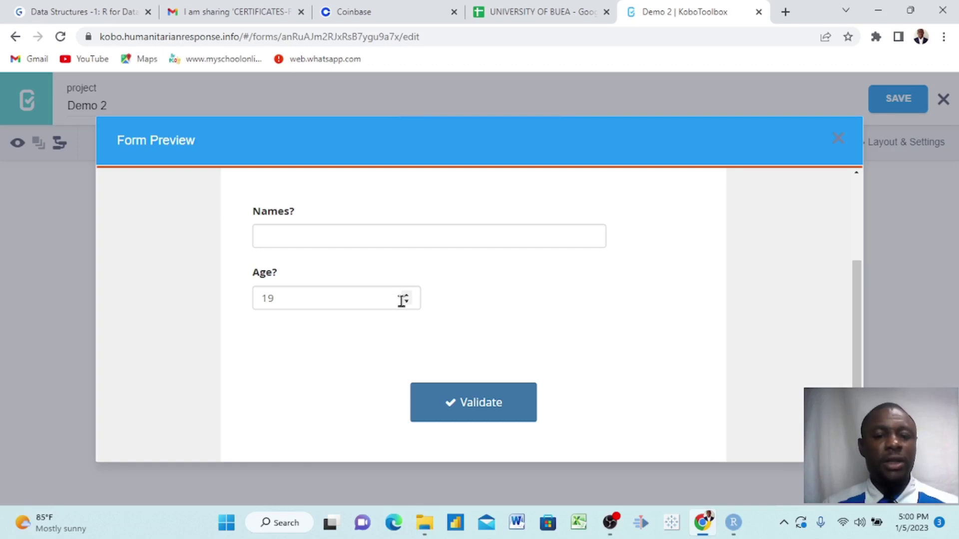
pyautogui.scroll(2, 401, 304)
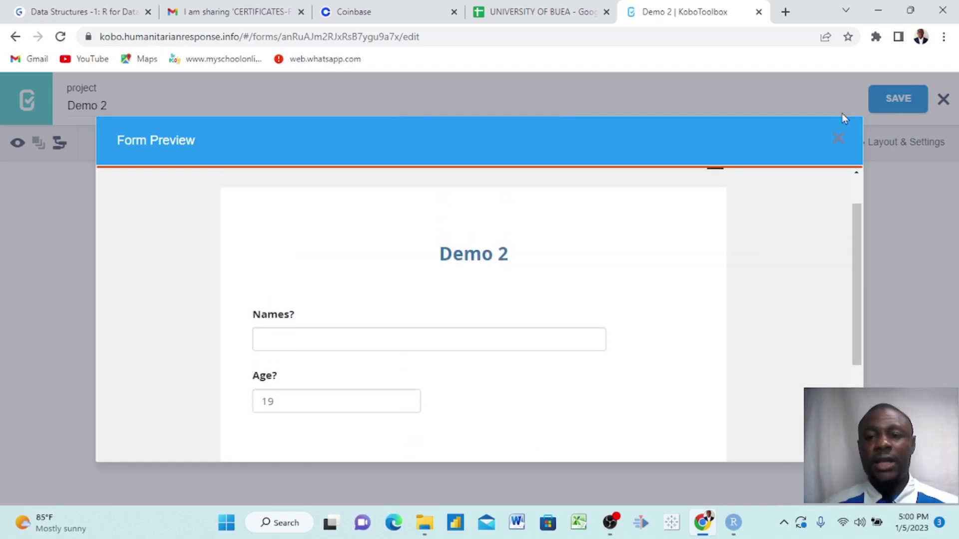
pyautogui.click(838, 139)
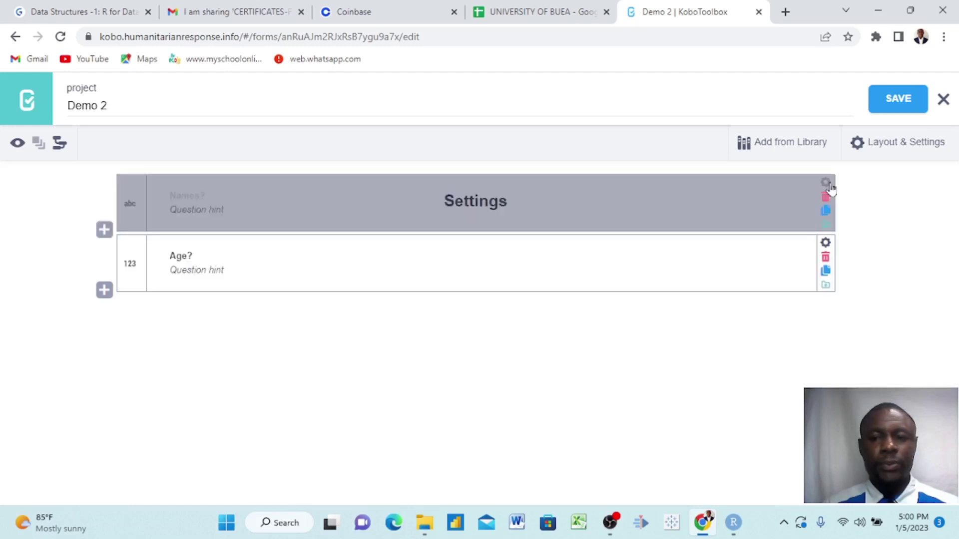
# - Set Mandatory Response to Yes for the Names? question
pyautogui.click(825, 183)
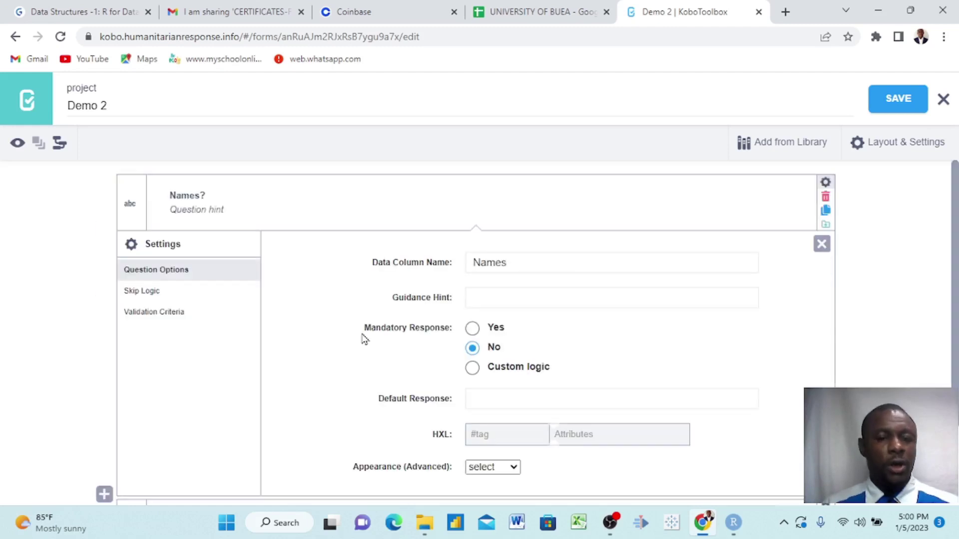
pyautogui.scroll(-1, 509, 283)
pyautogui.scroll(1, 510, 284)
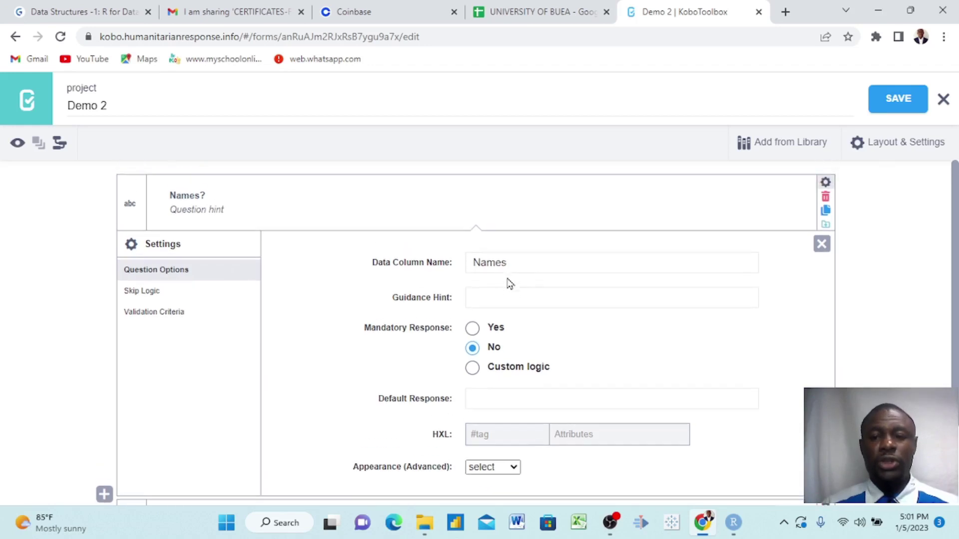
pyautogui.click(821, 244)
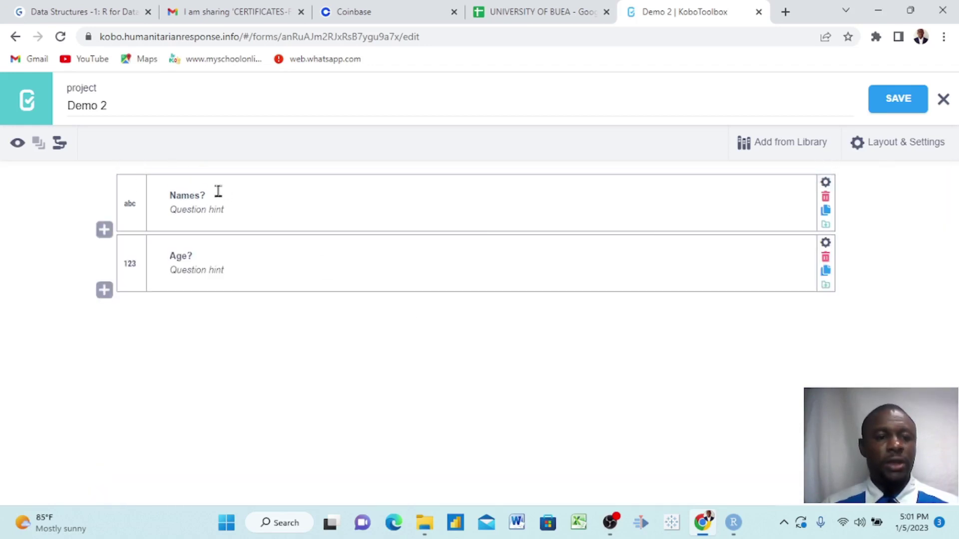
pyautogui.click(825, 183)
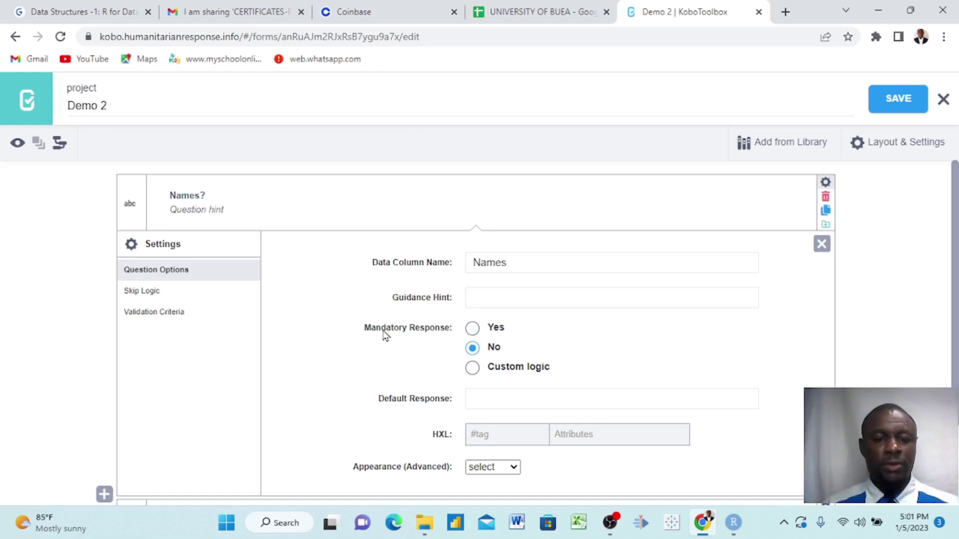
pyautogui.click(472, 329)
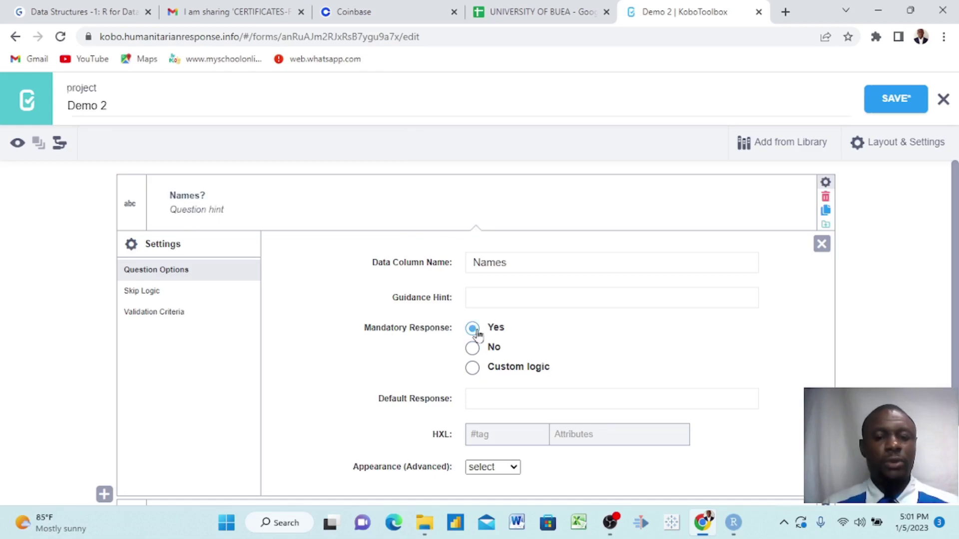
pyautogui.scroll(-2, 477, 333)
pyautogui.scroll(2, 477, 333)
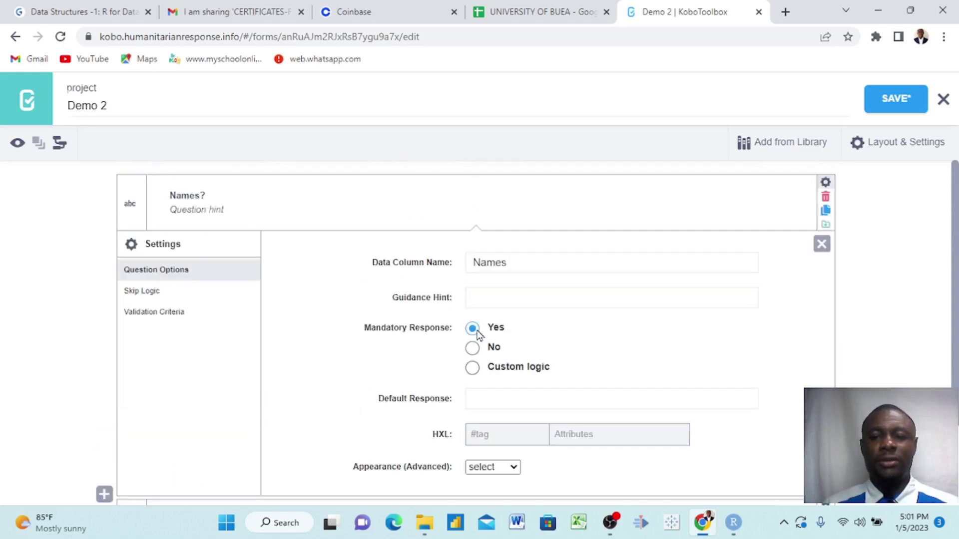
pyautogui.click(822, 244)
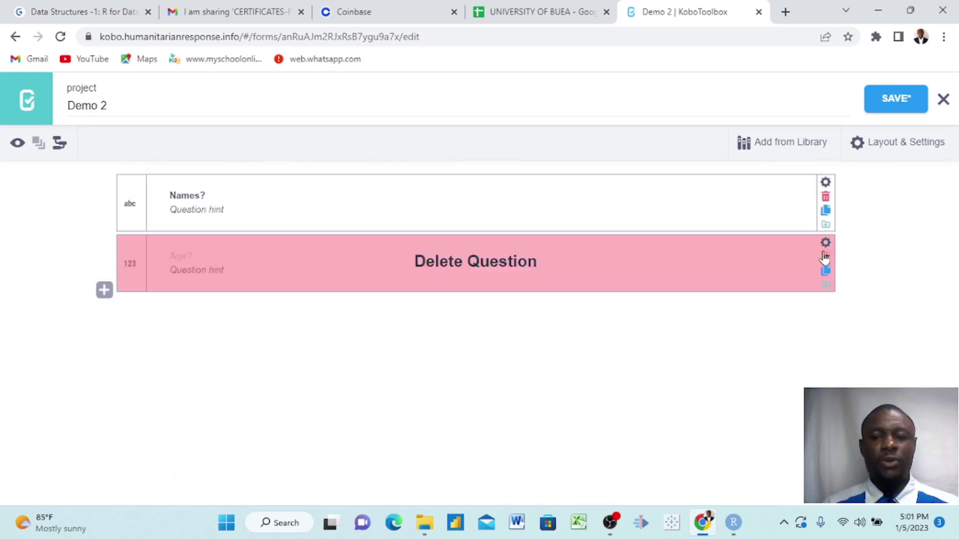
# - Set Mandatory Response to Yes for the Age? question
pyautogui.click(825, 246)
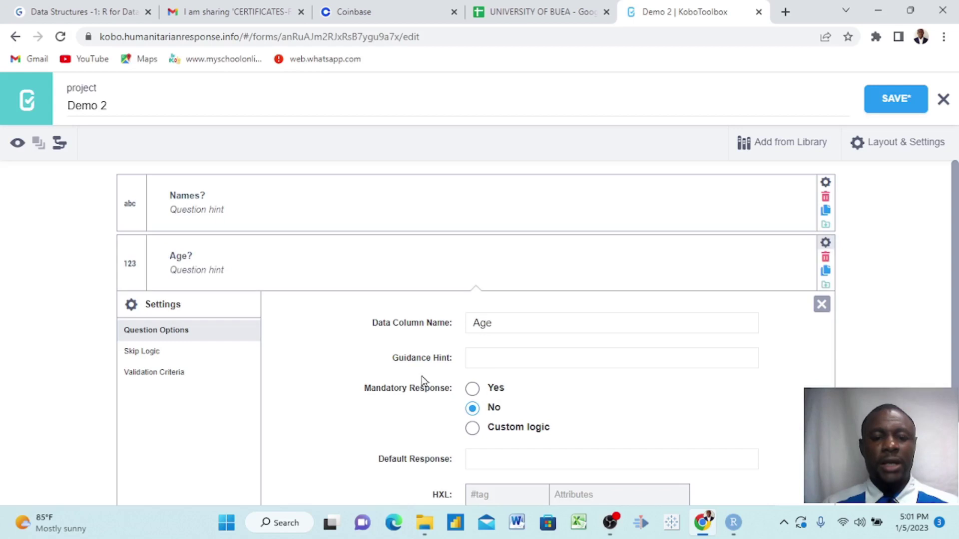
pyautogui.click(475, 390)
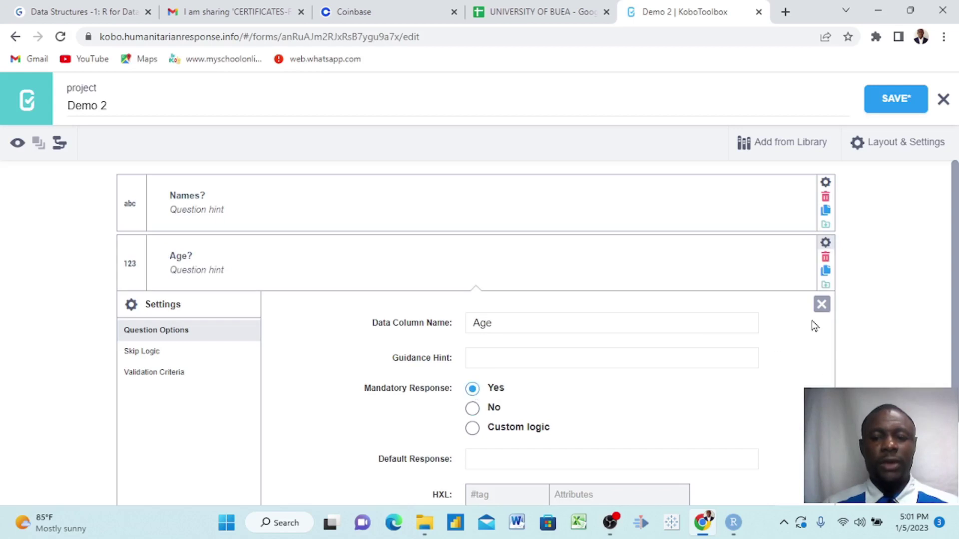
pyautogui.click(821, 305)
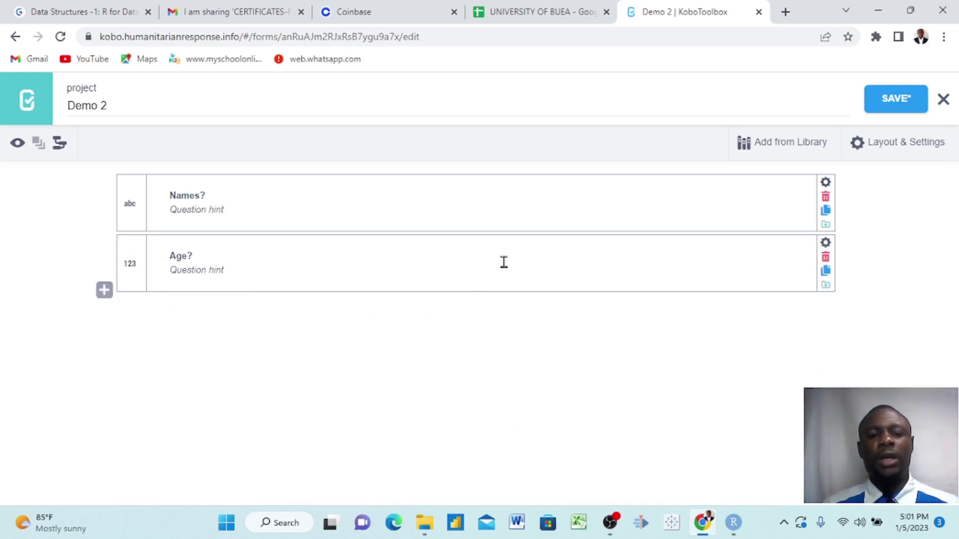
# - Save Demo 2 with Names? and Age? both mandatory
pyautogui.click(890, 110)
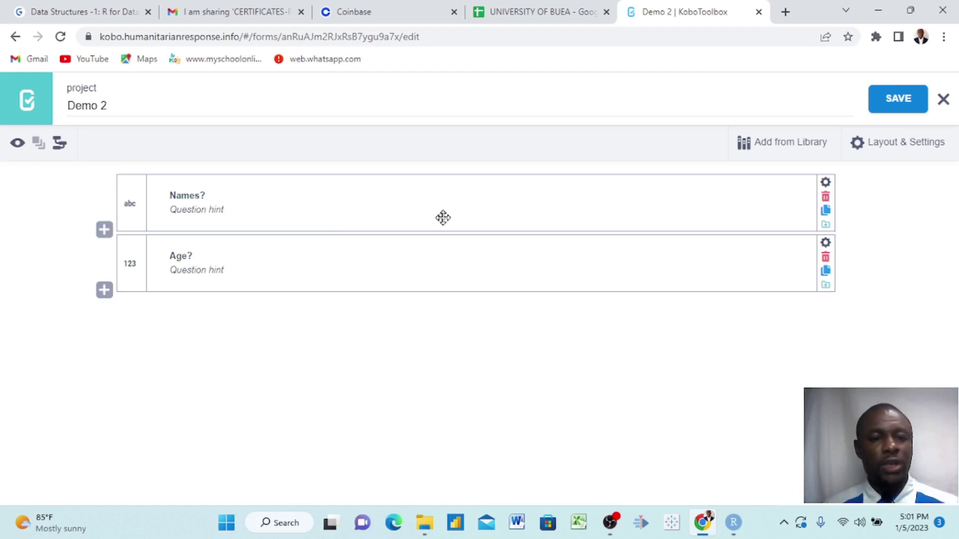
# - Preview the form and fill in a name and an Age? of 19
pyautogui.click(17, 144)
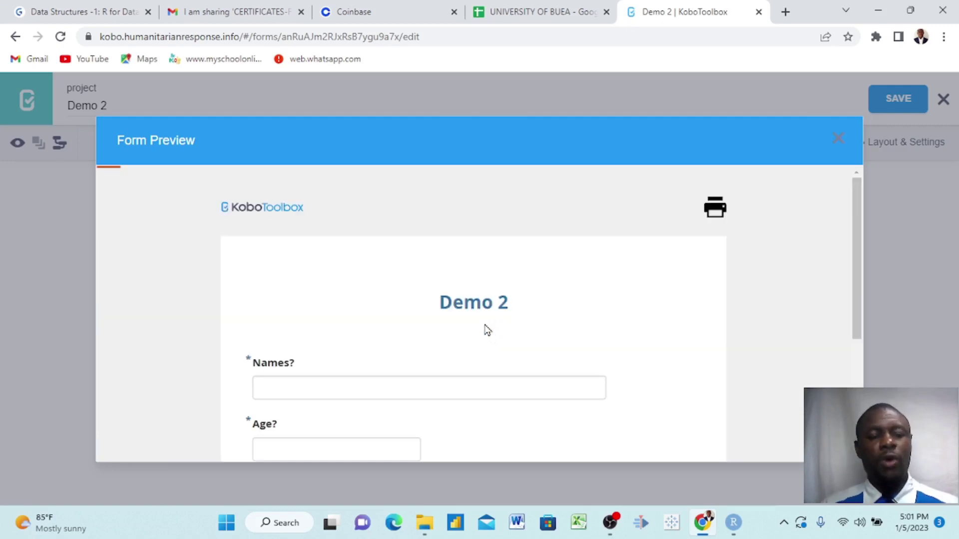
pyautogui.scroll(-3, 487, 329)
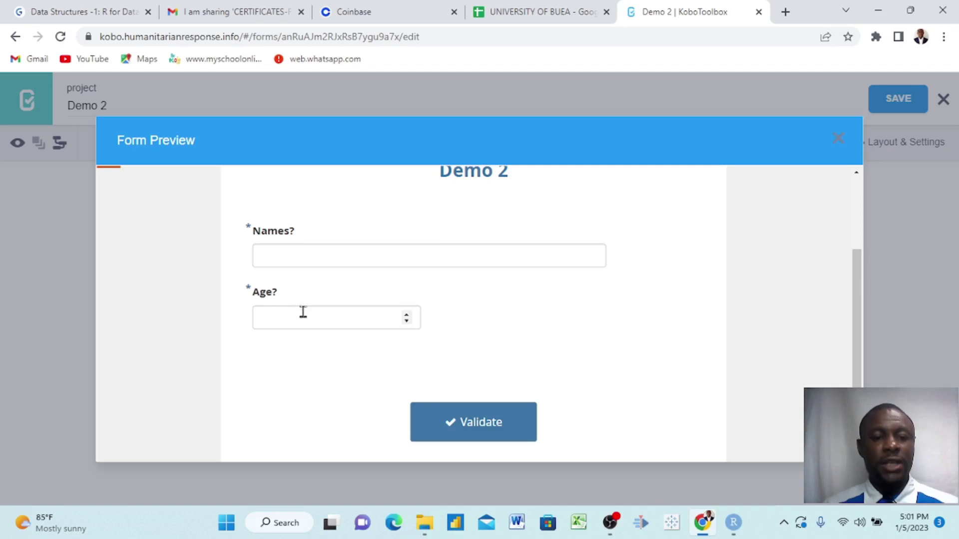
pyautogui.click(374, 254)
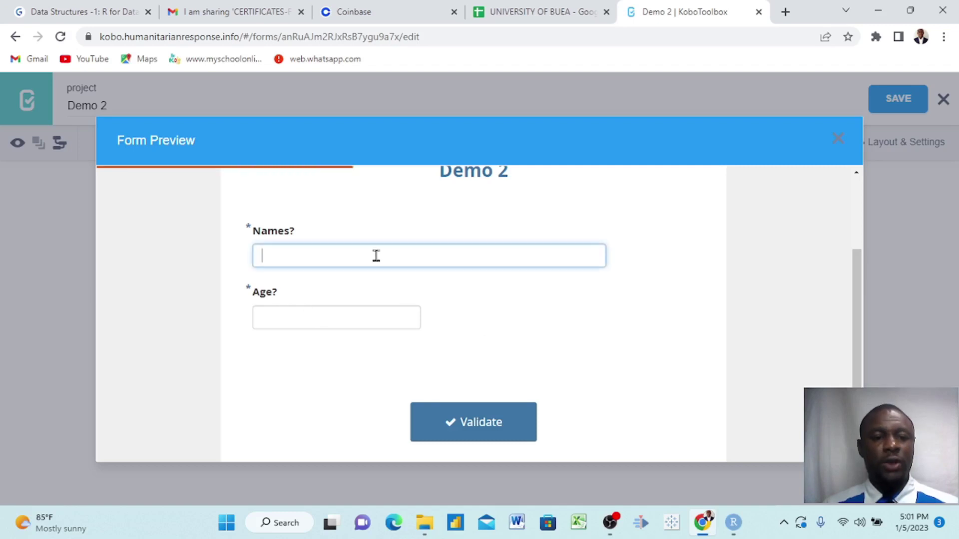
pyautogui.click(330, 321)
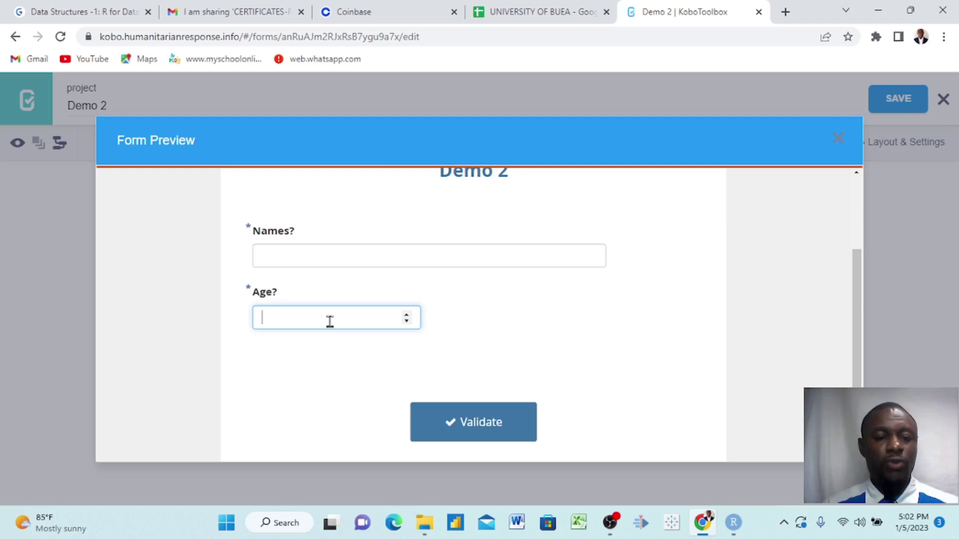
pyautogui.click(308, 273)
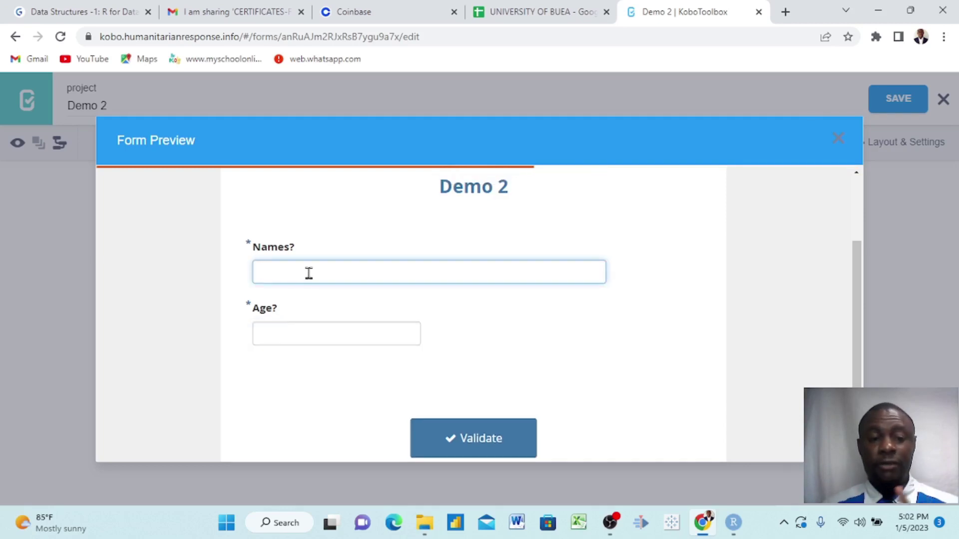
pyautogui.write('hilary')
pyautogui.click(296, 334)
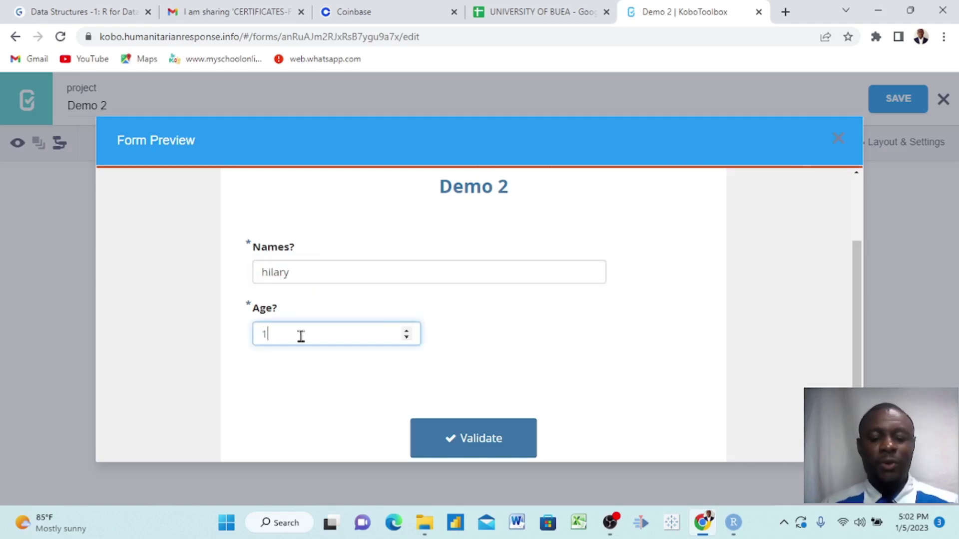
pyautogui.click(328, 403)
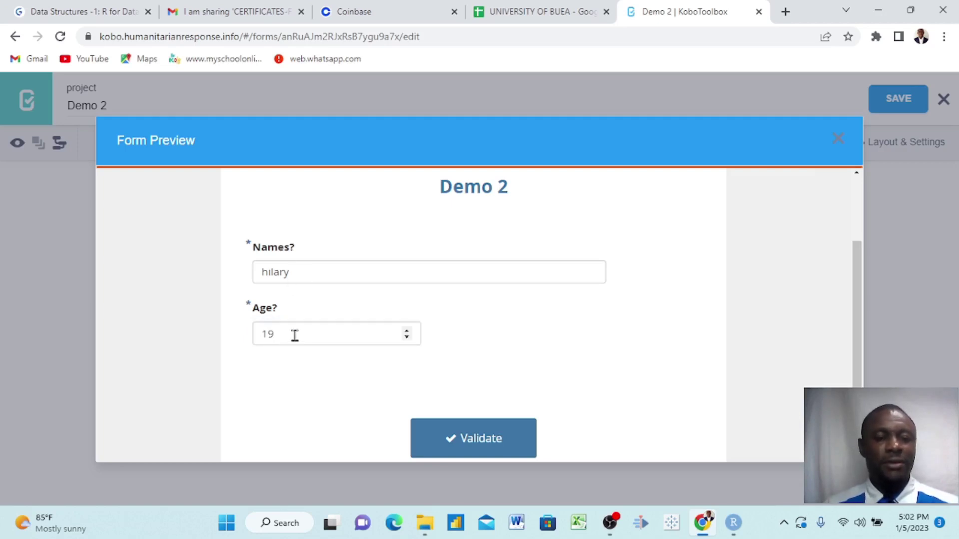
# - Clear the Names? answer to see 'This field is required', then close the preview
pyautogui.click(302, 273)
pyautogui.press('BackSpace')
pyautogui.press('BackSpace')
pyautogui.press('BackSpace')
pyautogui.press('BackSpace')
pyautogui.press('BackSpace')
pyautogui.press('BackSpace')
pyautogui.click(317, 421)
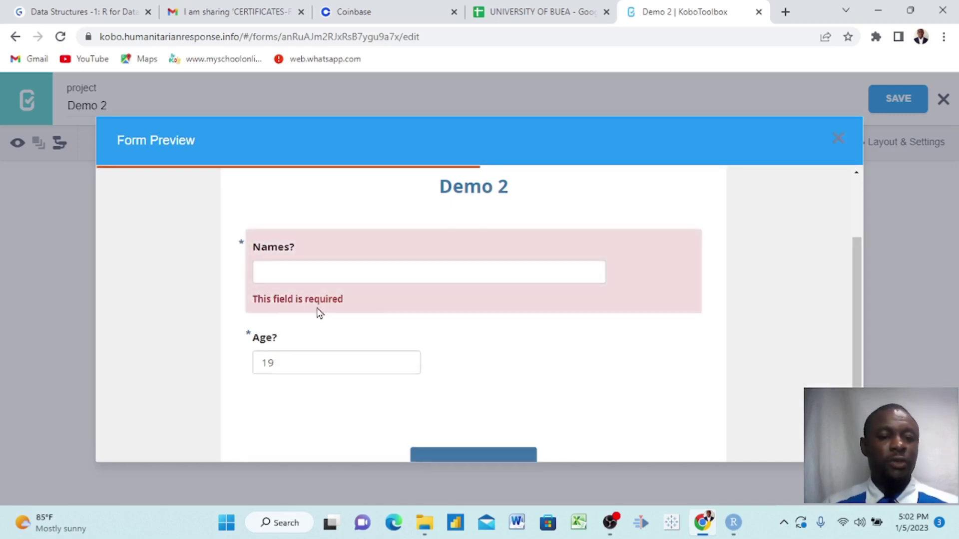
pyautogui.scroll(-1, 431, 348)
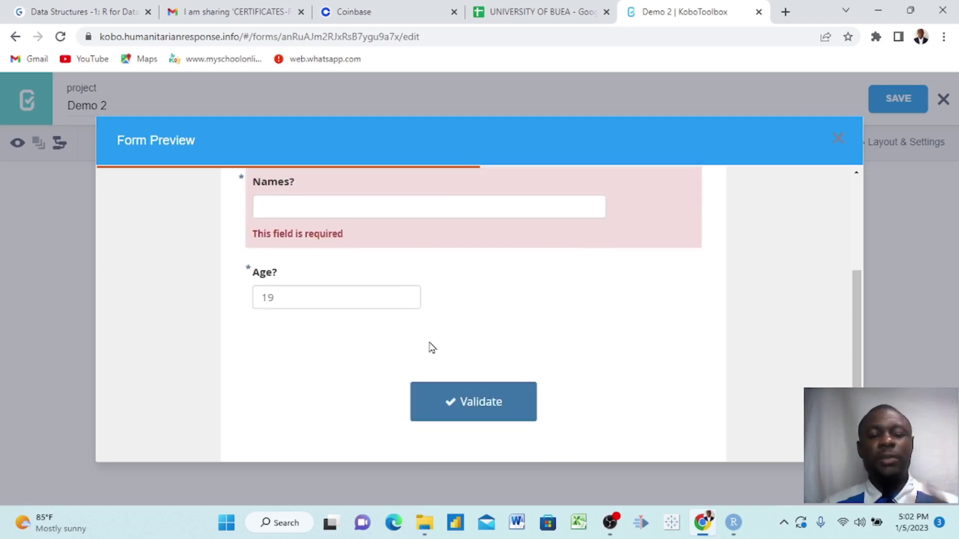
pyautogui.scroll(1, 432, 348)
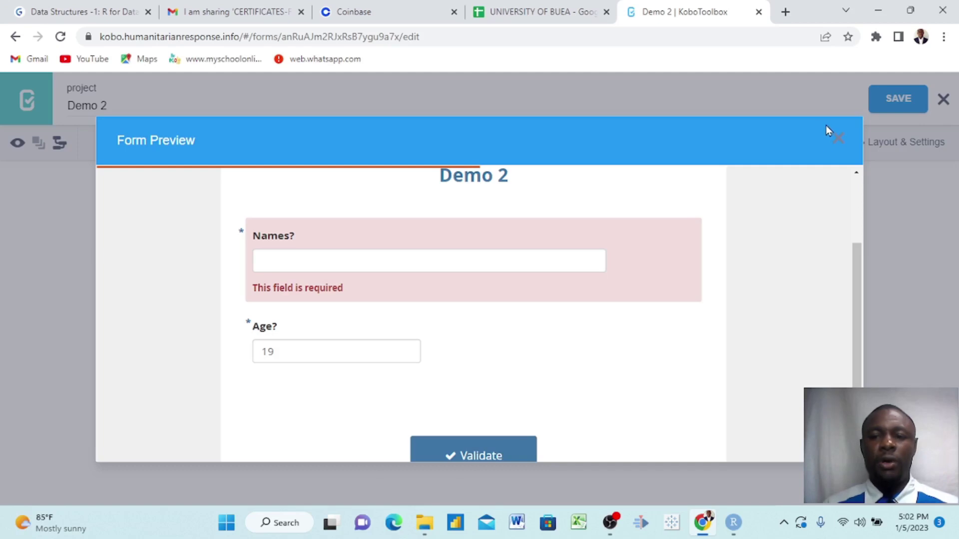
pyautogui.click(840, 142)
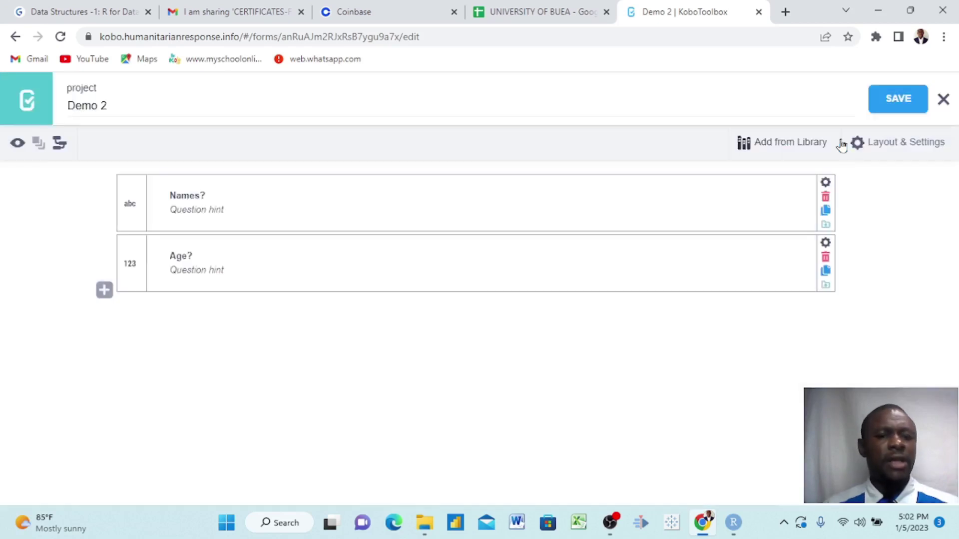